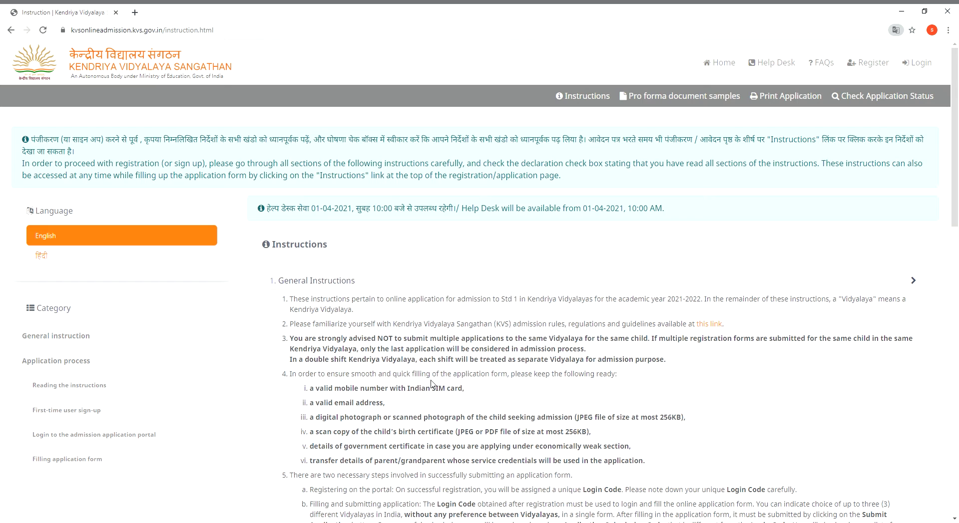
Switch the instructions to Hindi and back to English, then scroll to the end.
left_click(42, 256)
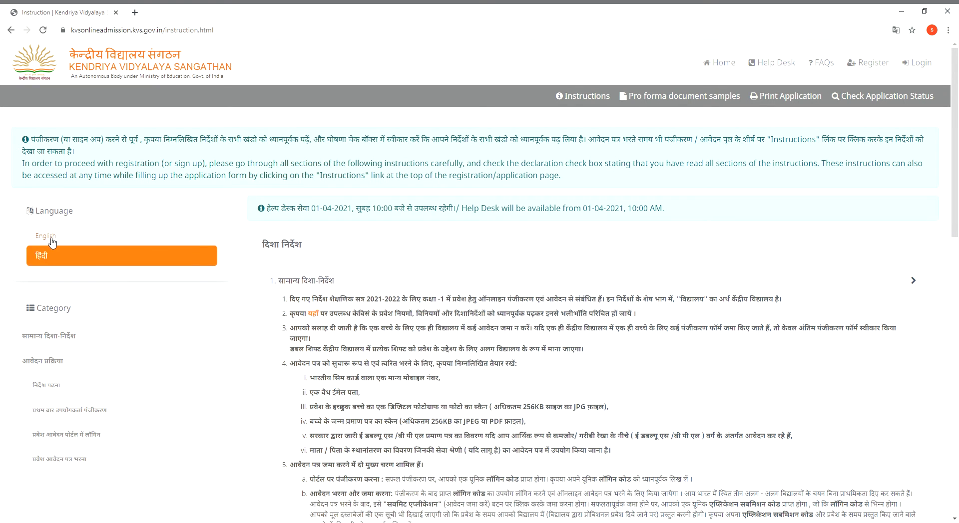
left_click(52, 242)
scroll(499, 258, "down", 2)
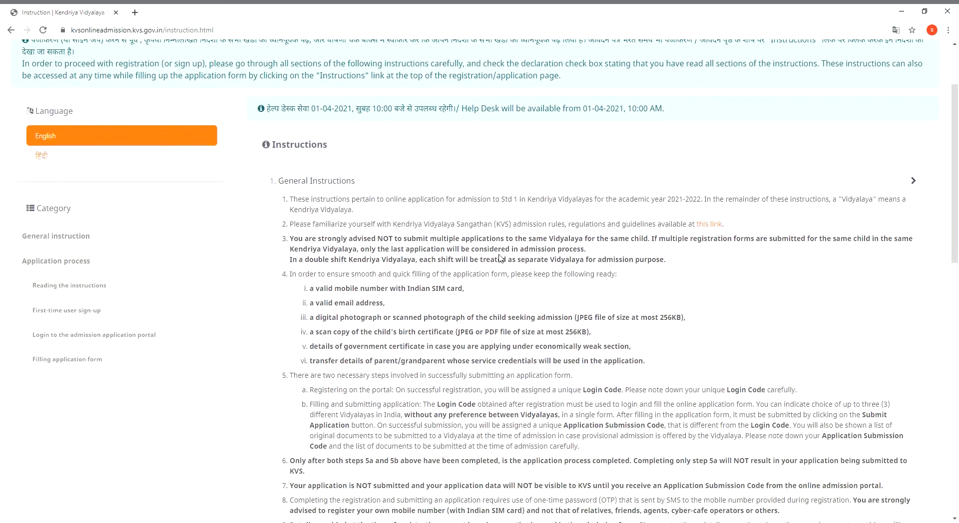
scroll(499, 258, "down", 12)
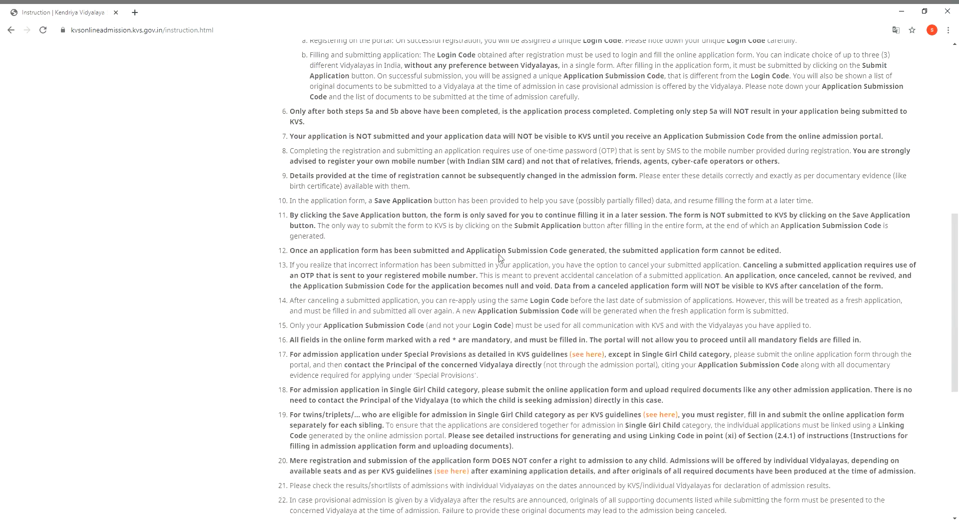
scroll(500, 258, "down", 3)
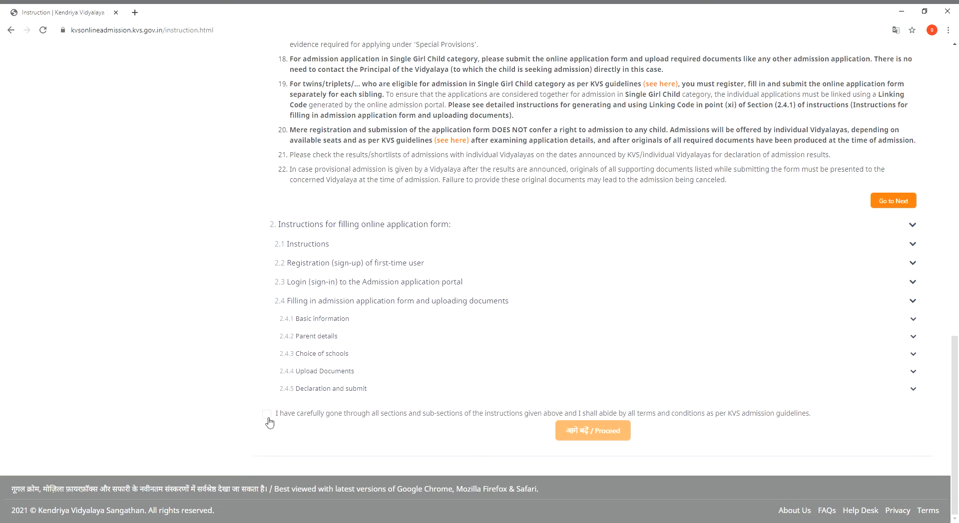
Accept the instructions declaration and proceed to the New Registration form.
left_click(267, 415)
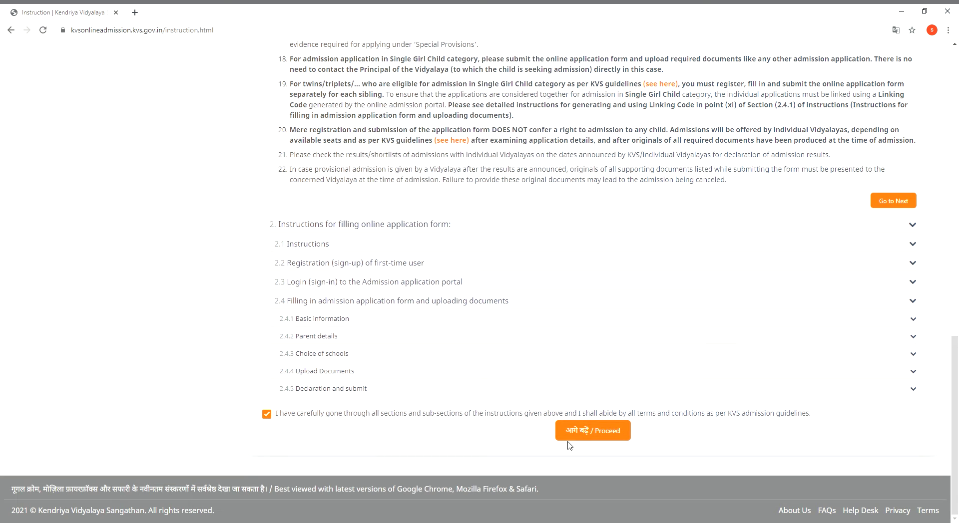
left_click(587, 437)
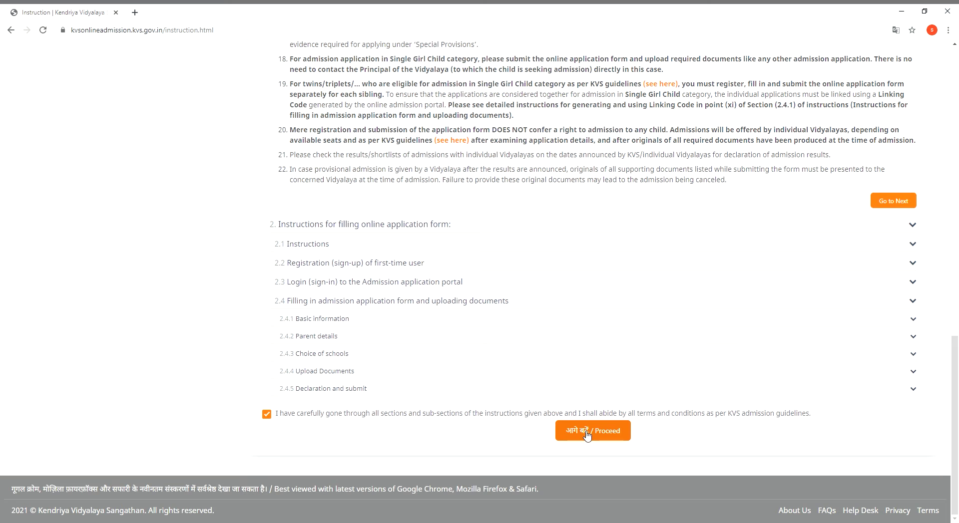
left_click(587, 436)
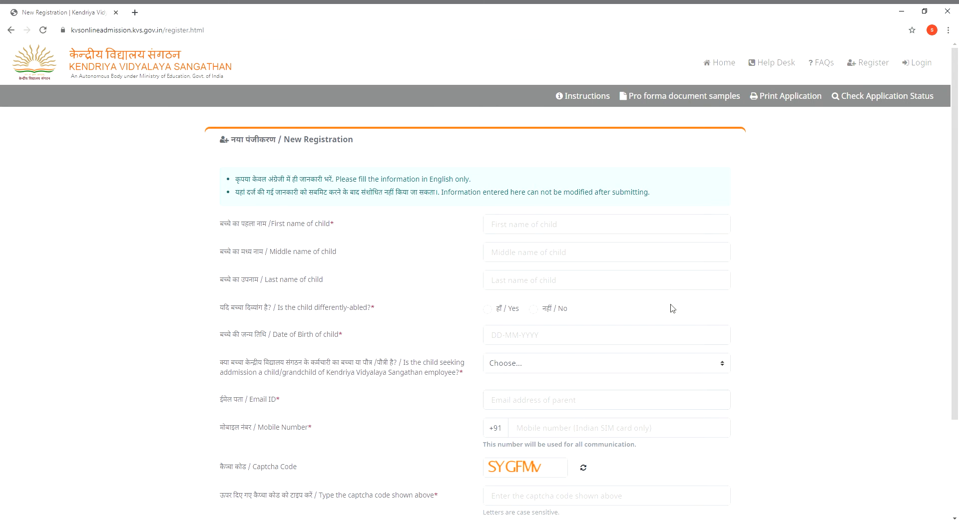
Fill in the child's first name and last name, and choose No for differently-abled.
left_click(489, 253)
left_click(556, 226)
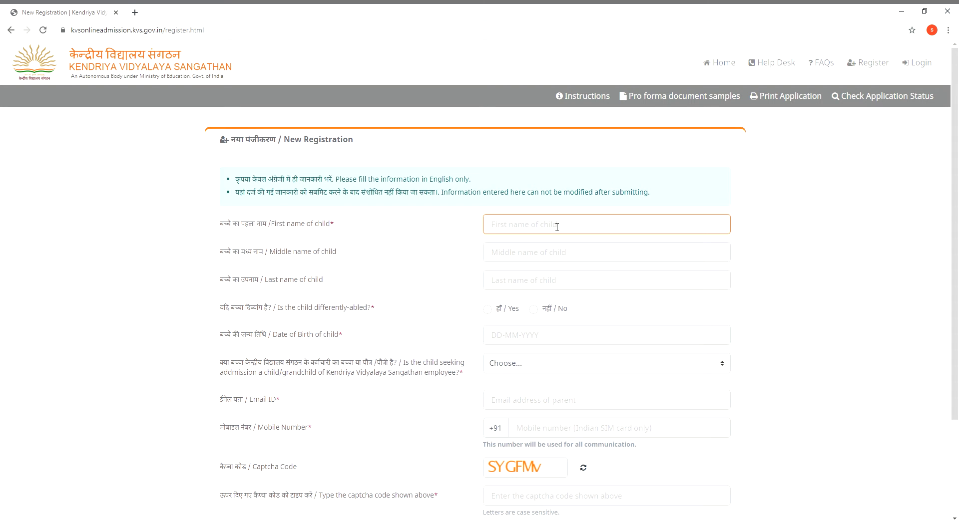
type("SR")
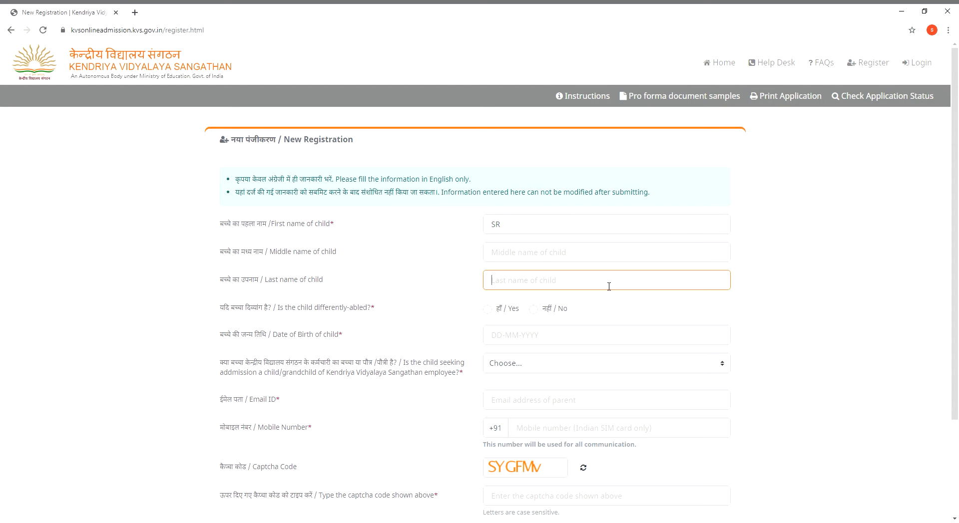
type("V")
left_click(535, 310)
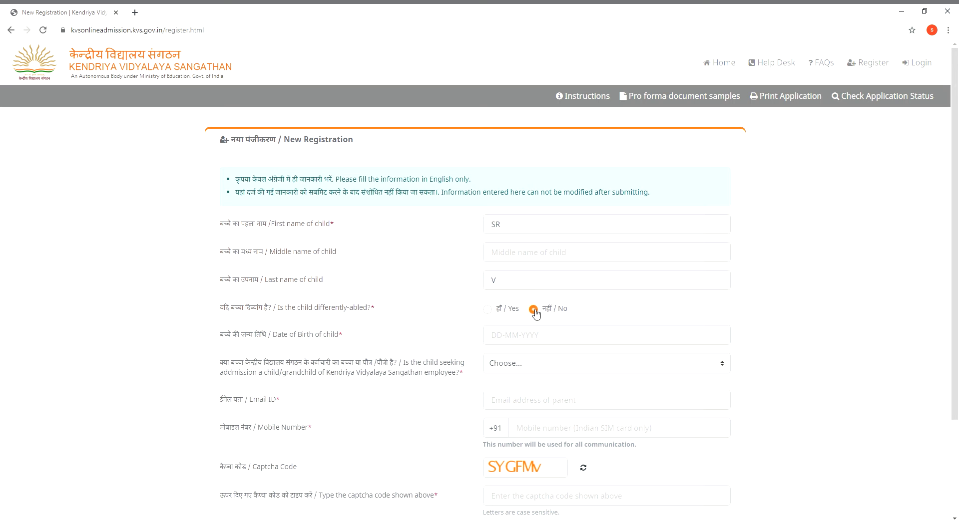
Pick 31 August 2015 as the date of birth in the calendar.
left_click(563, 342)
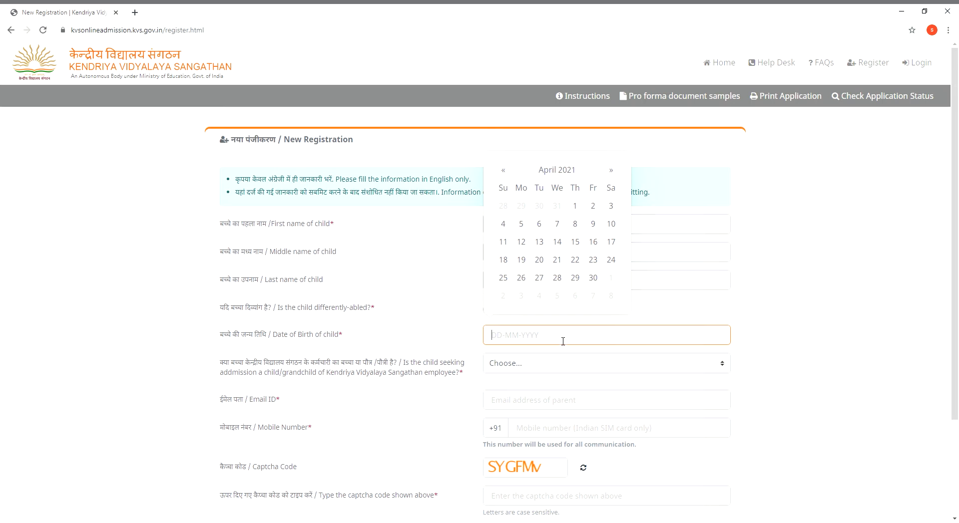
left_click(549, 172)
left_click(549, 211)
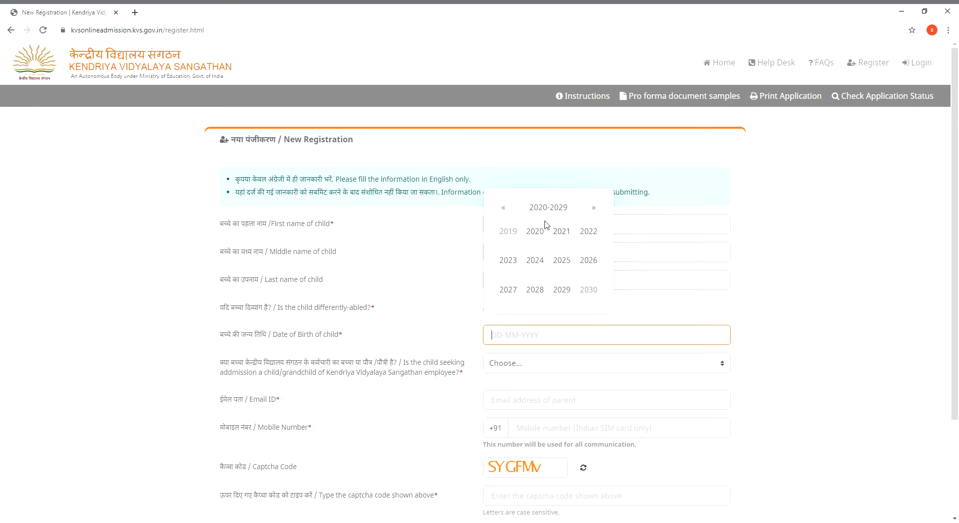
left_click(503, 208)
left_click(572, 264)
left_click(593, 264)
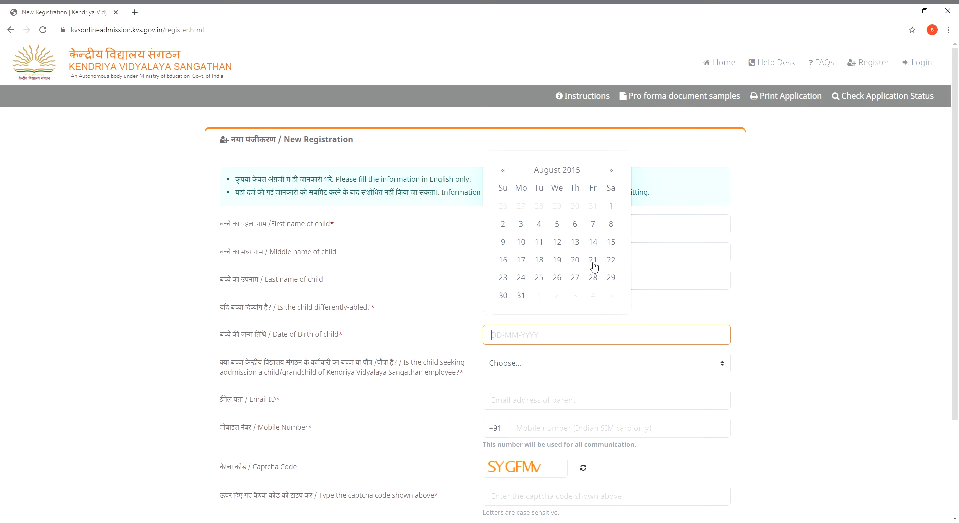
left_click(523, 297)
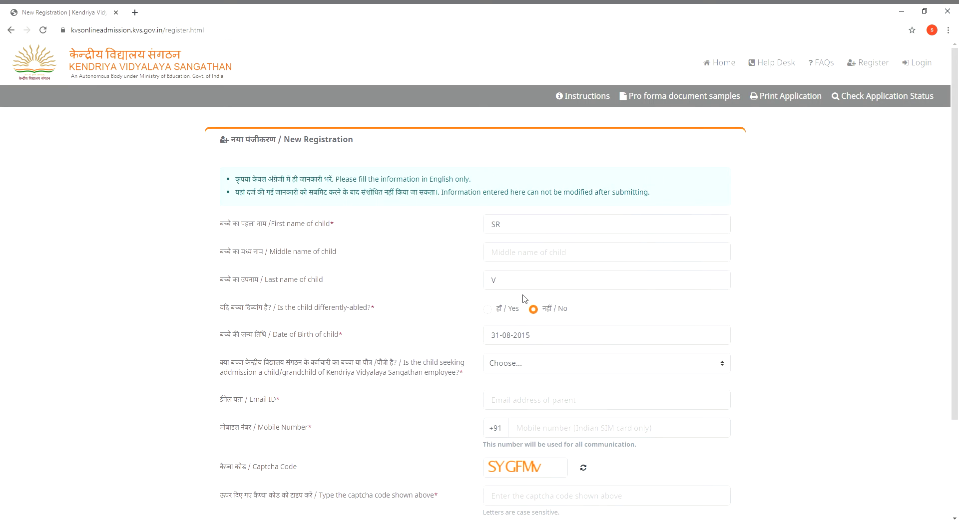
Answer Not Applicable for KVS-employee child, fill the parent's contact details and captcha, and register.
left_click(539, 369)
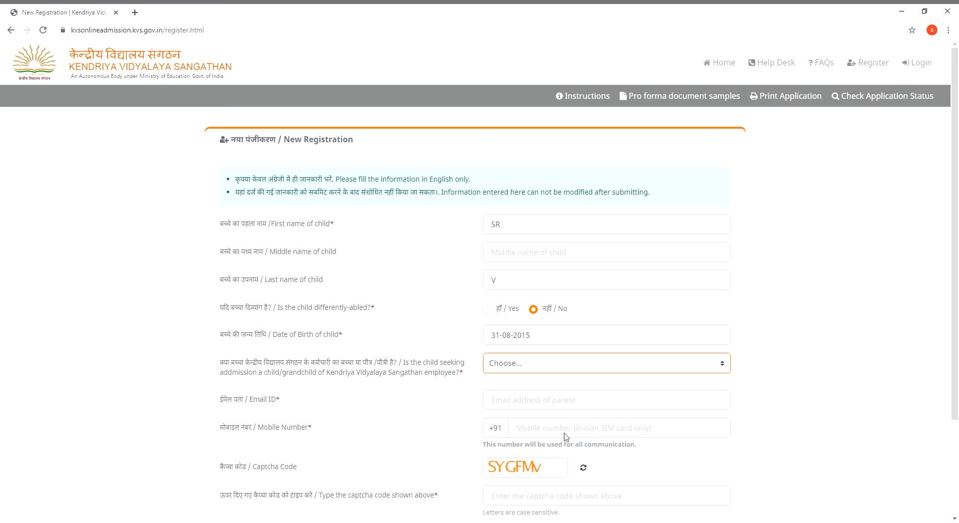
left_click(527, 395)
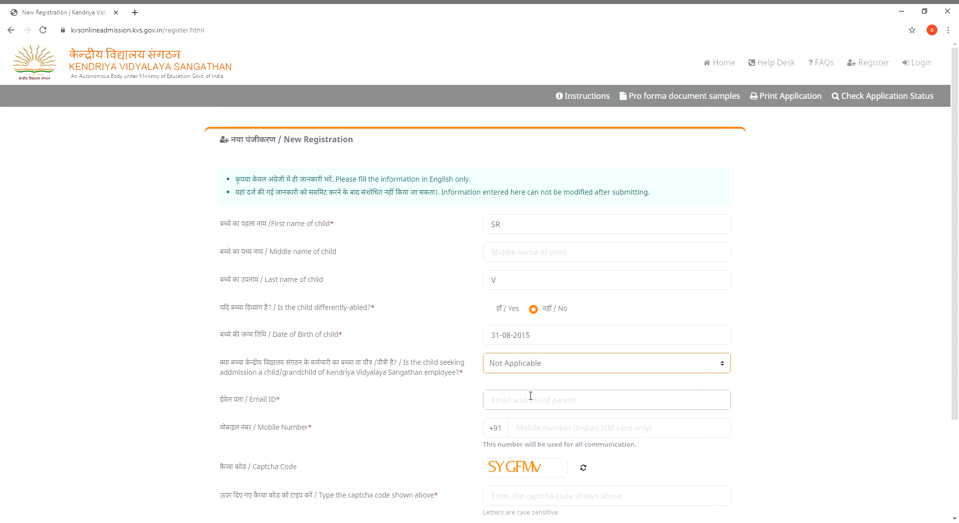
left_click(533, 404)
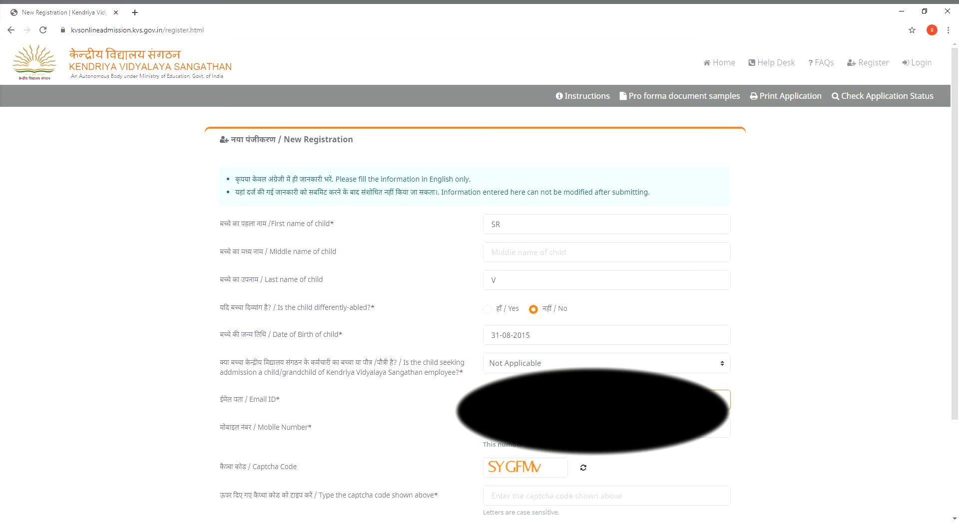
scroll(586, 426, "down", 2)
left_click(549, 400)
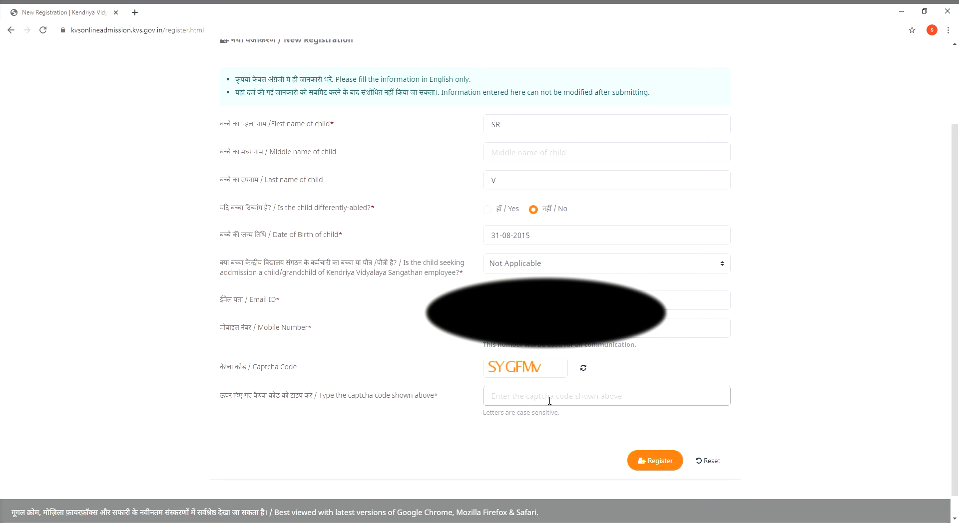
type("SY")
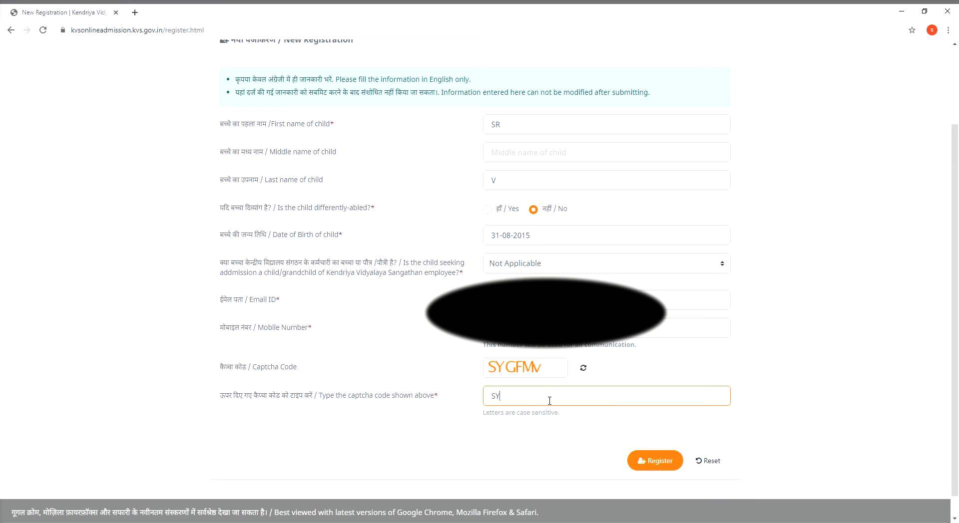
type("GFMv")
left_click(668, 462)
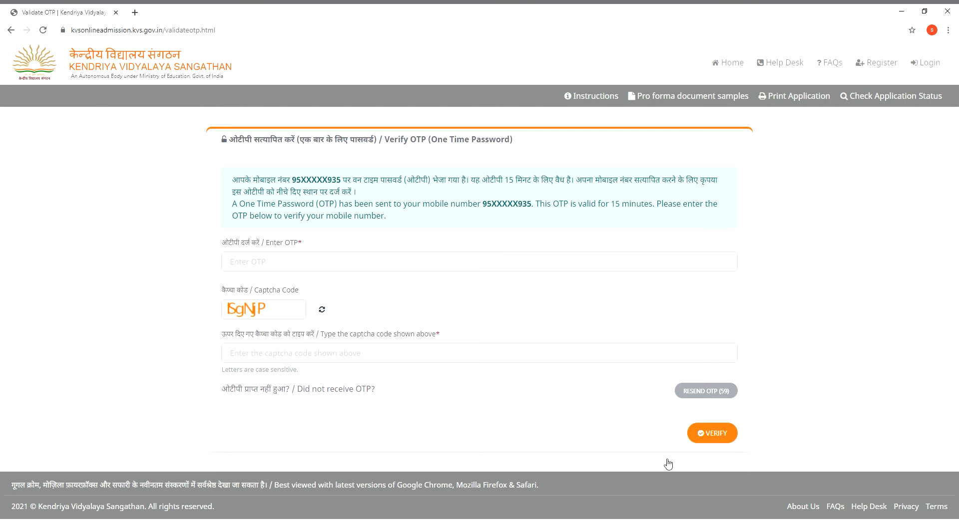
Enter the one-time password and a refreshed captcha code, then verify the mobile number.
left_click(368, 264)
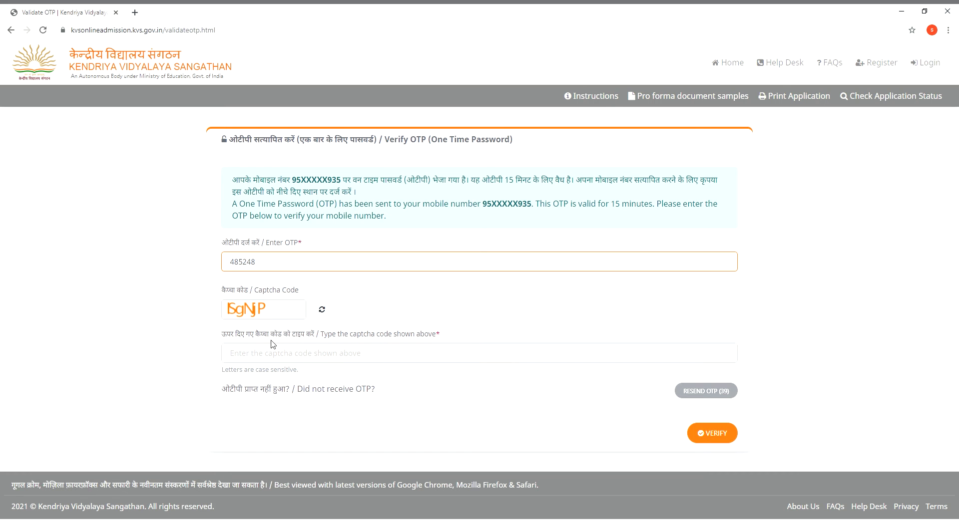
left_click(322, 310)
left_click(334, 353)
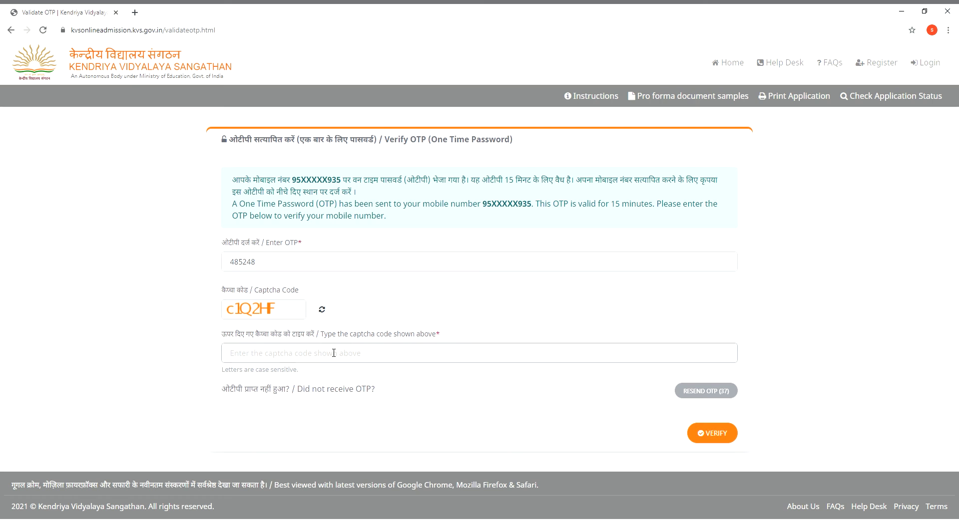
left_click(719, 438)
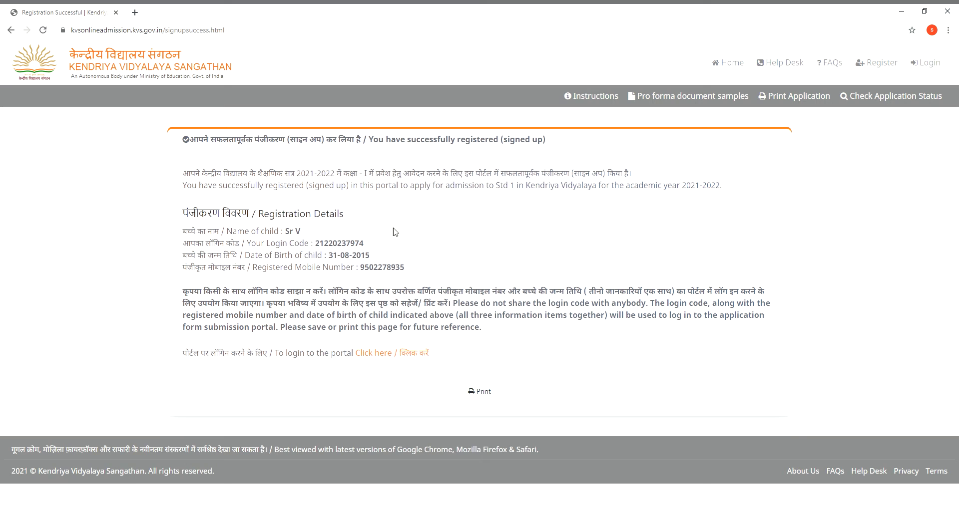
Copy the child's login code from the success page and go to the sign-in page.
triple_click(355, 246)
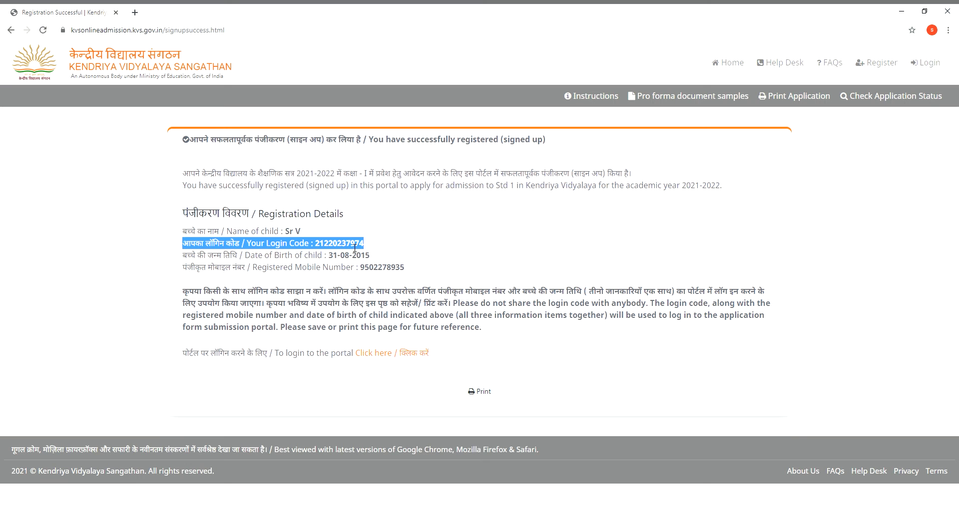
double_click(355, 246)
key("ctrl+c")
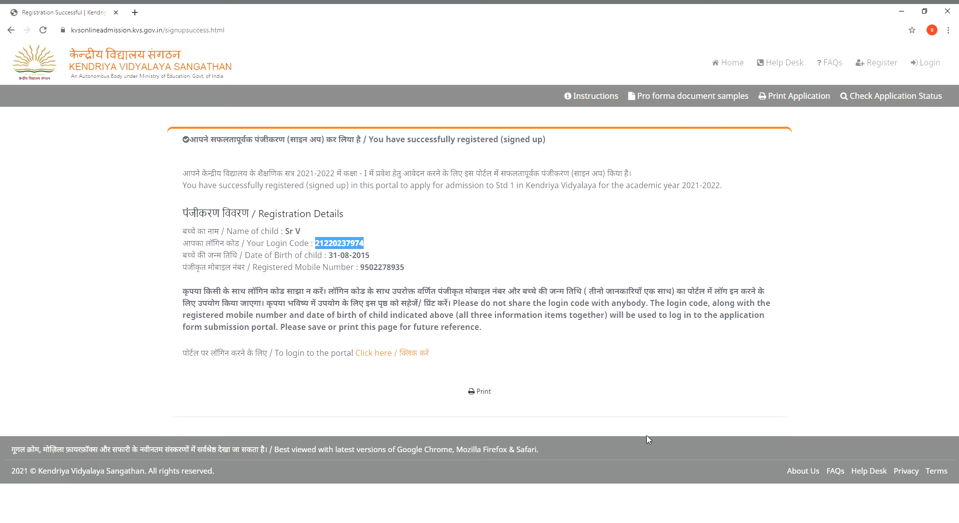
left_click(419, 522)
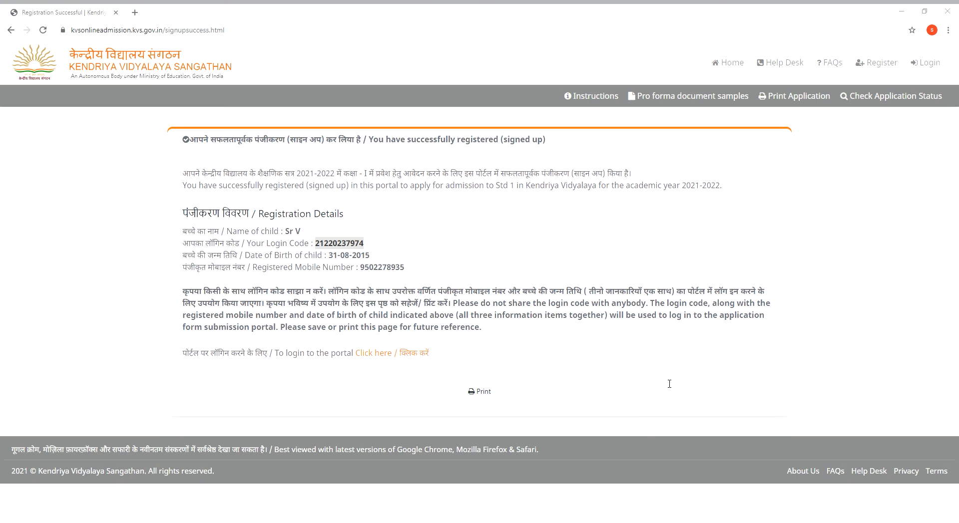
left_click(768, 379)
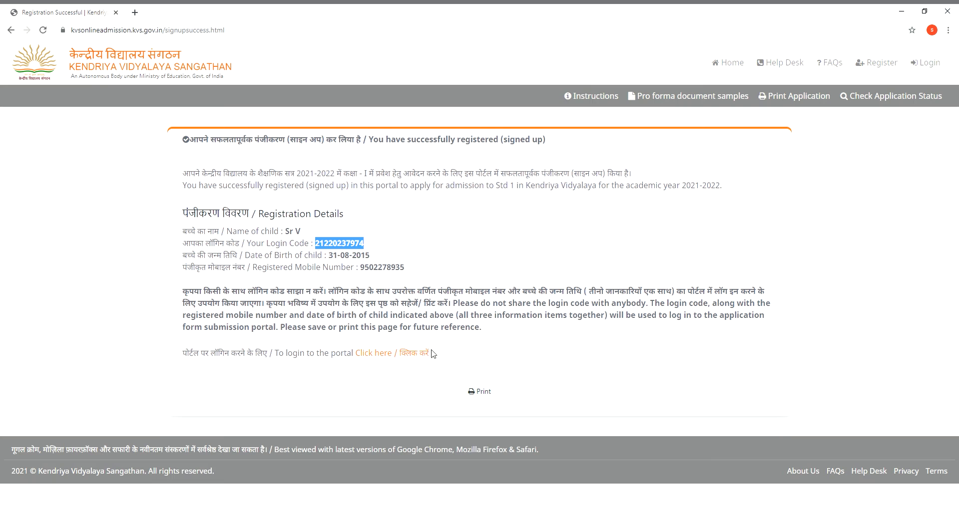
left_click(382, 355)
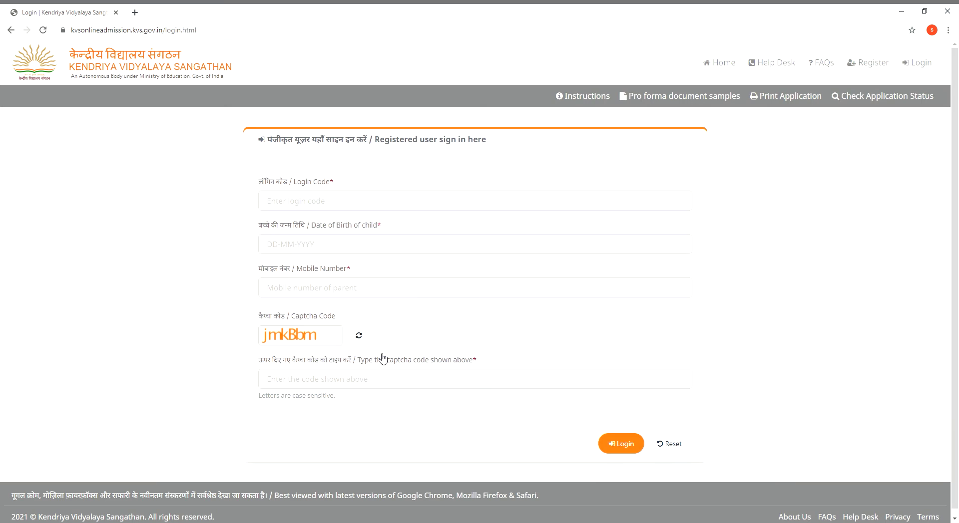
left_click(322, 208)
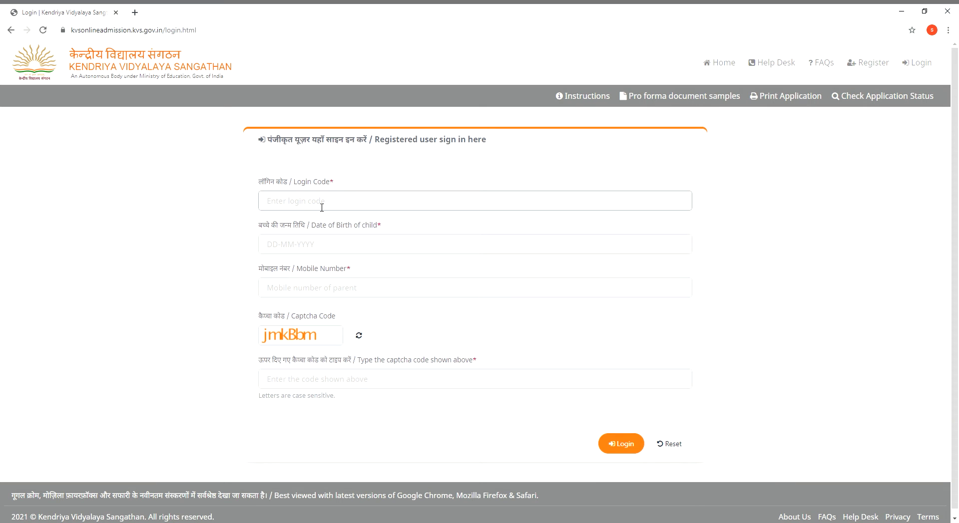
left_click(321, 208)
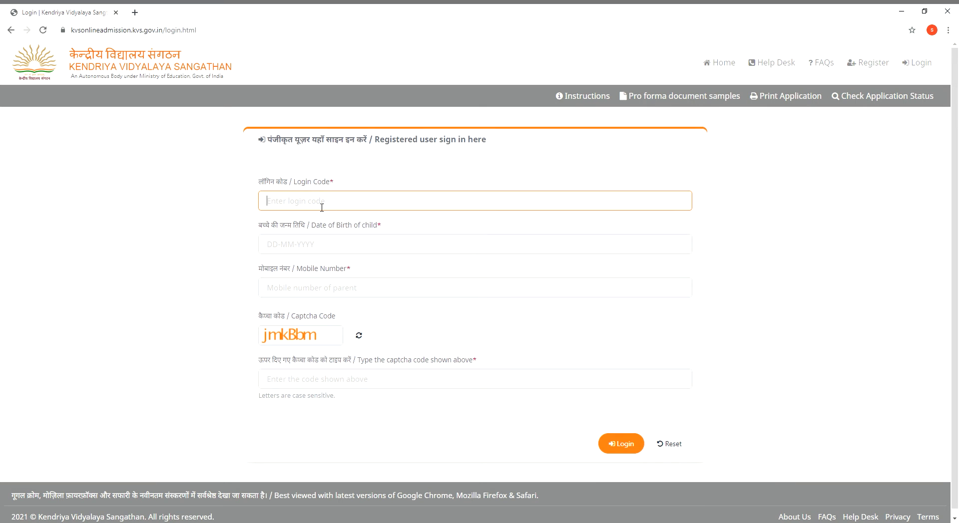
key("ctrl+v")
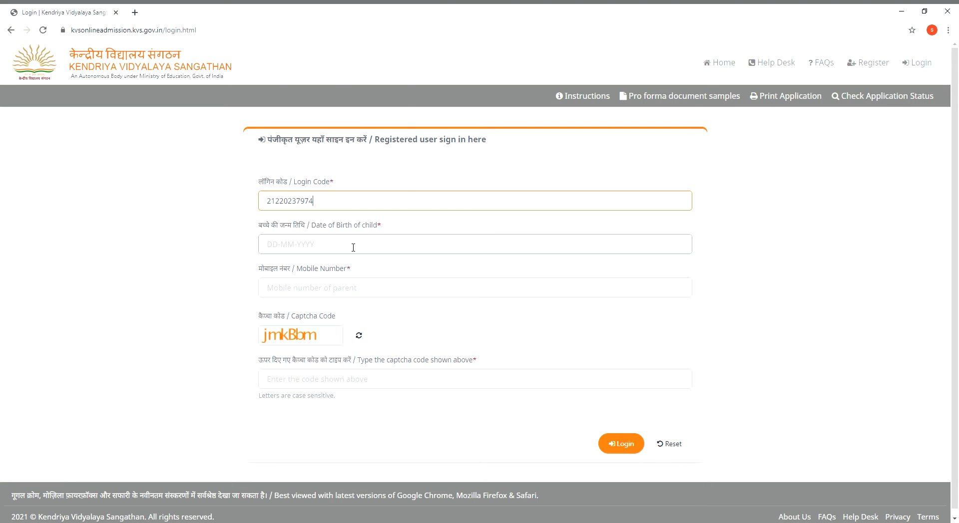
left_click(353, 248)
left_click(338, 79)
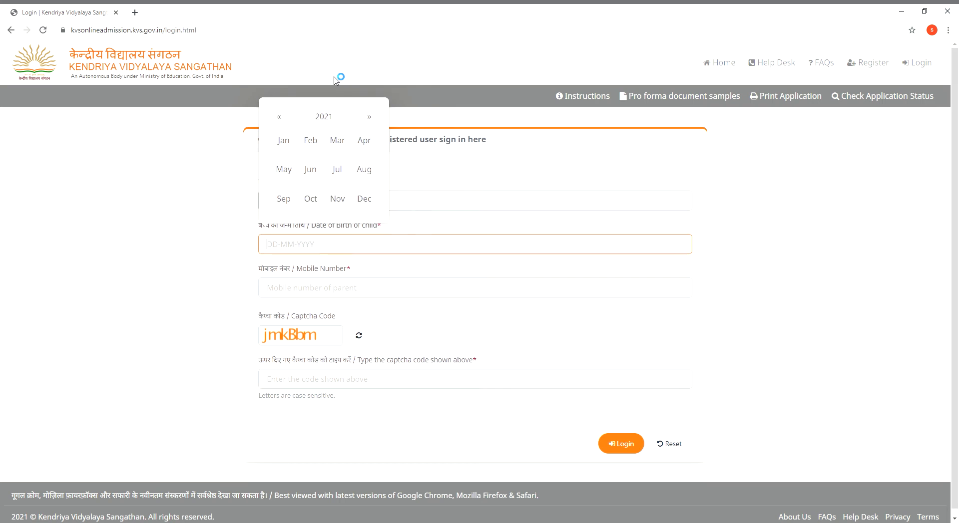
left_click(323, 120)
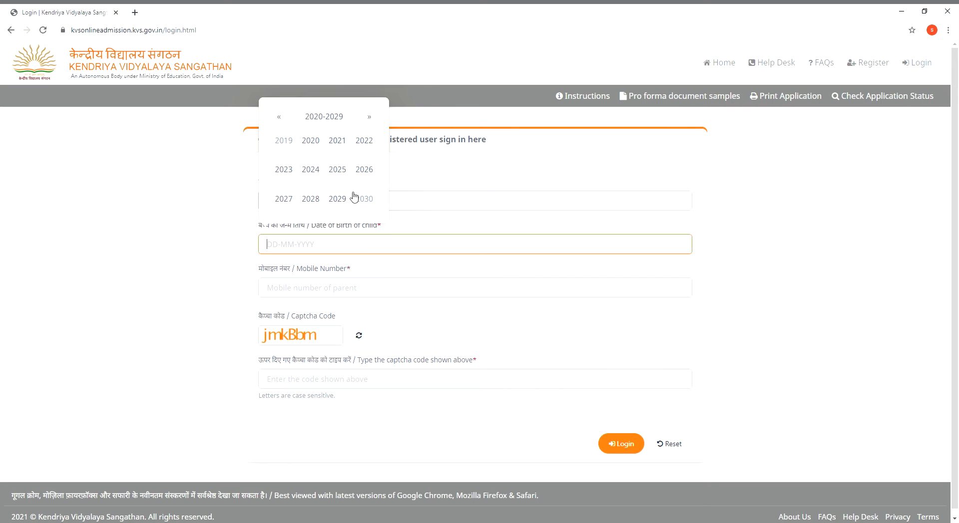
left_click(279, 117)
left_click(344, 172)
left_click(366, 173)
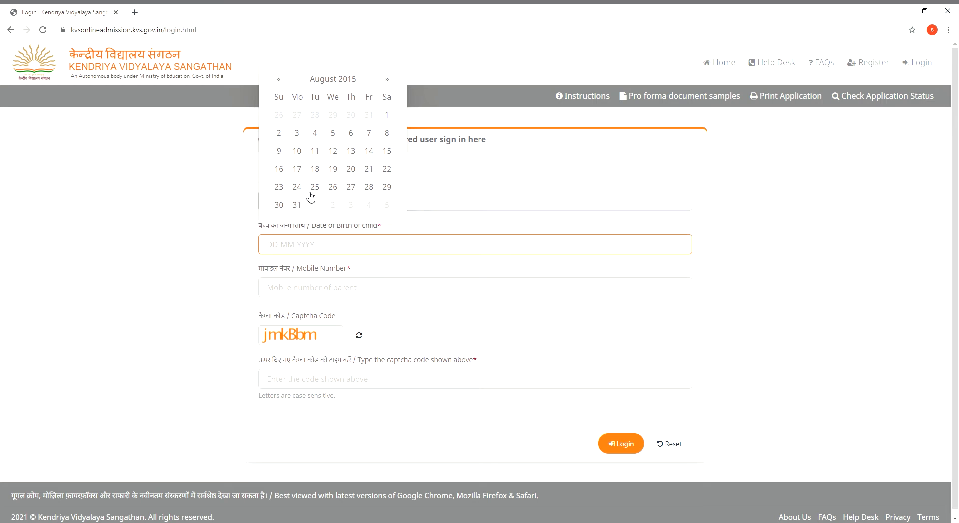
left_click(296, 205)
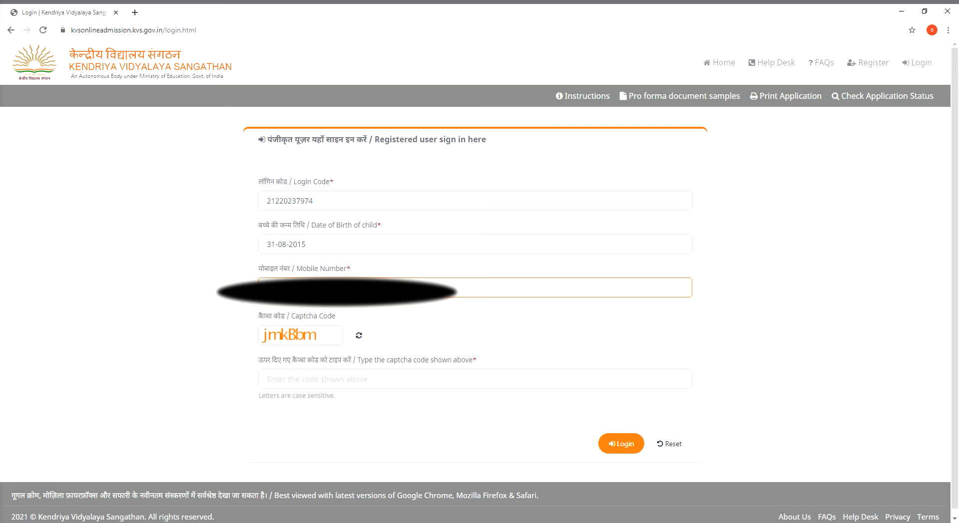
Enter the captcha code and log in to the application form.
left_click(404, 387)
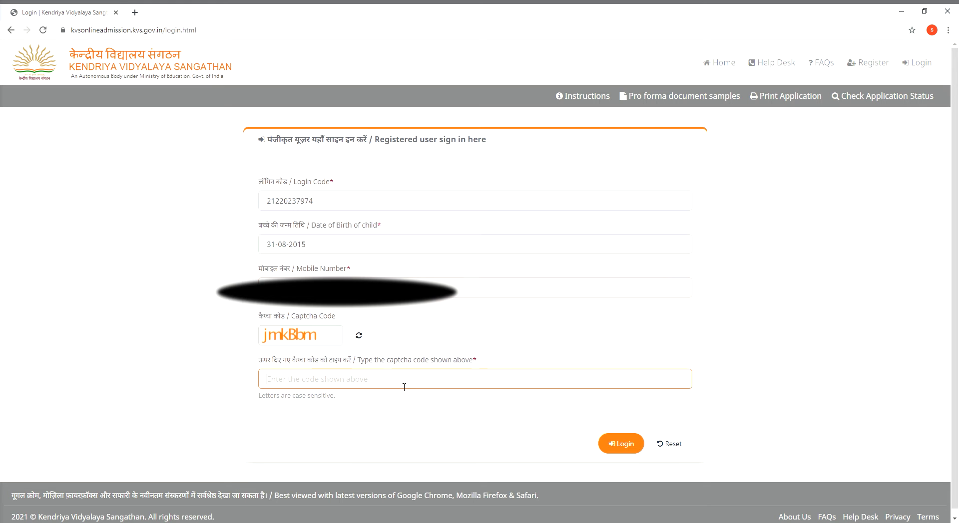
type("jmkBbm")
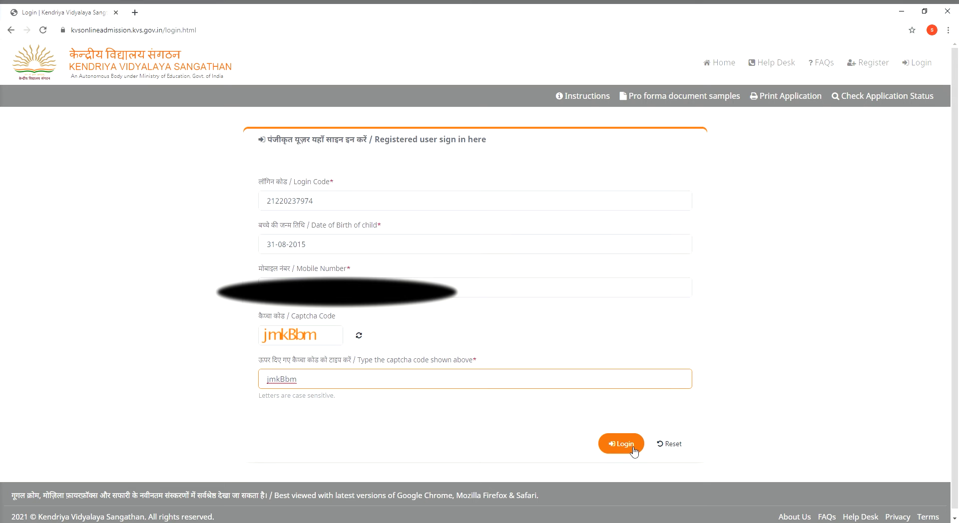
left_click(633, 450)
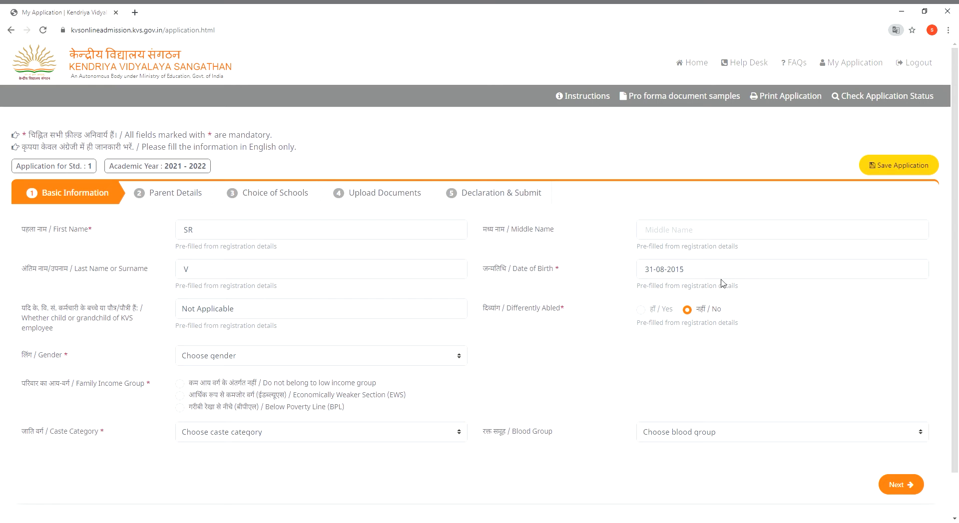
Set the child's gender to Female and answer Yes for the Single Girl Child category.
left_click(325, 360)
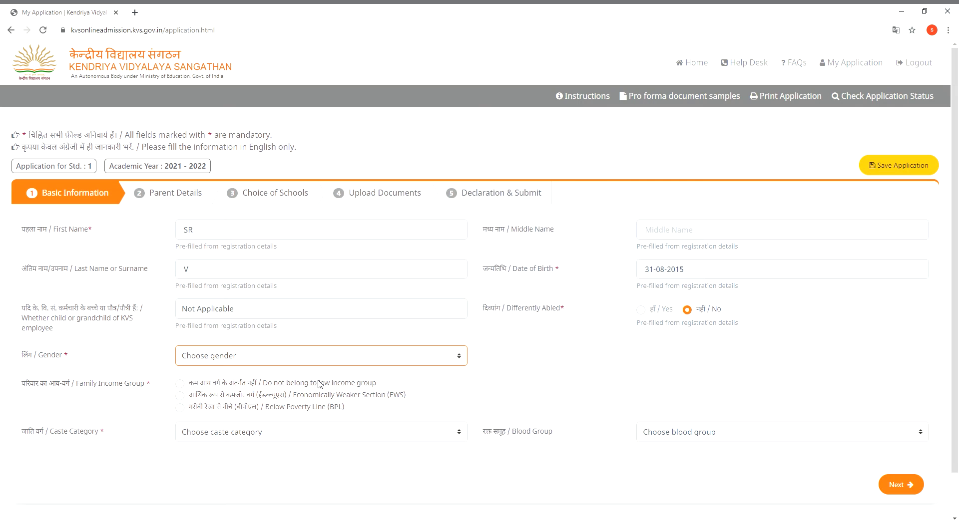
key("f")
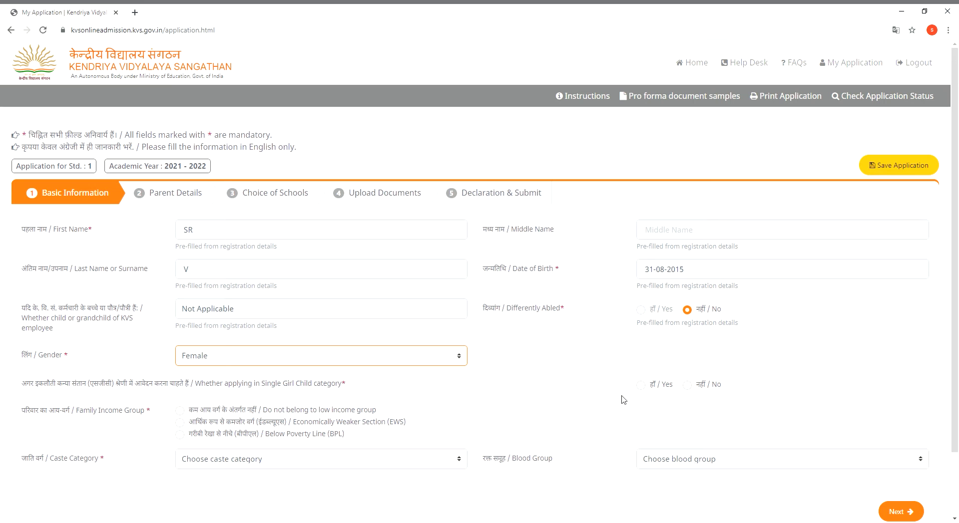
left_click(650, 394)
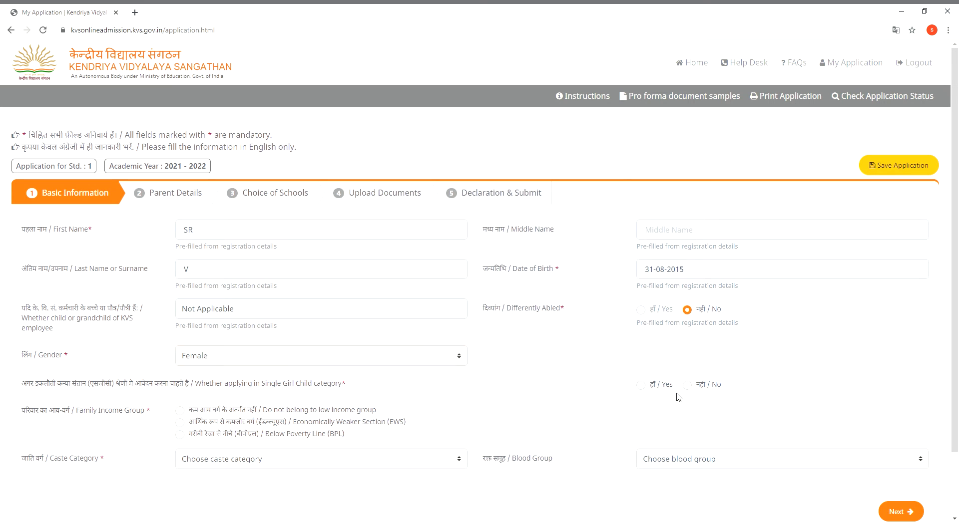
left_click(642, 387)
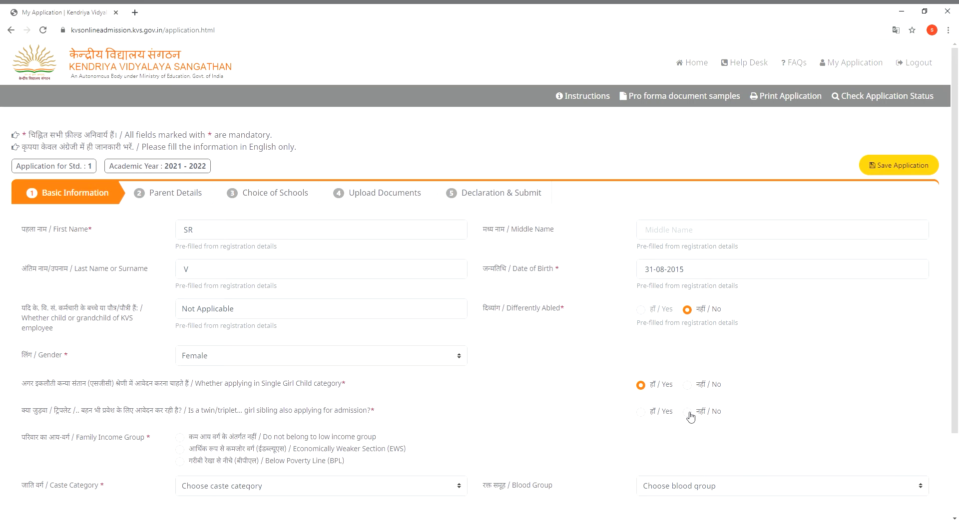
scroll(403, 376, "down", 1)
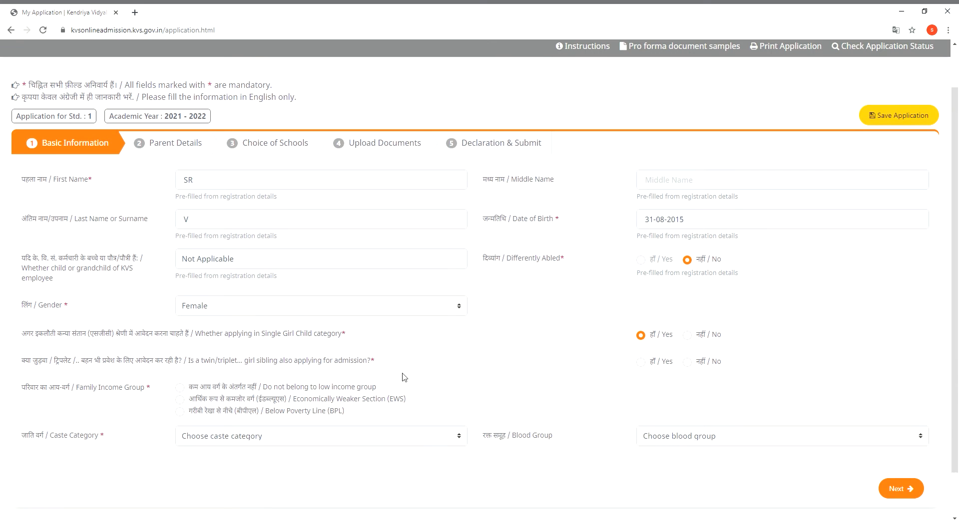
left_click(373, 312)
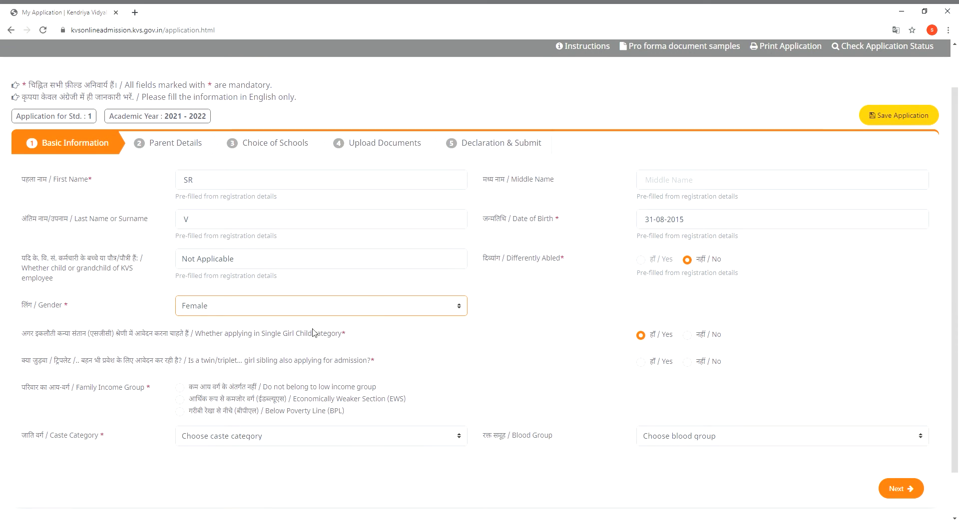
Change gender to Male and select 'Do not belong to low income group'.
key("Up")
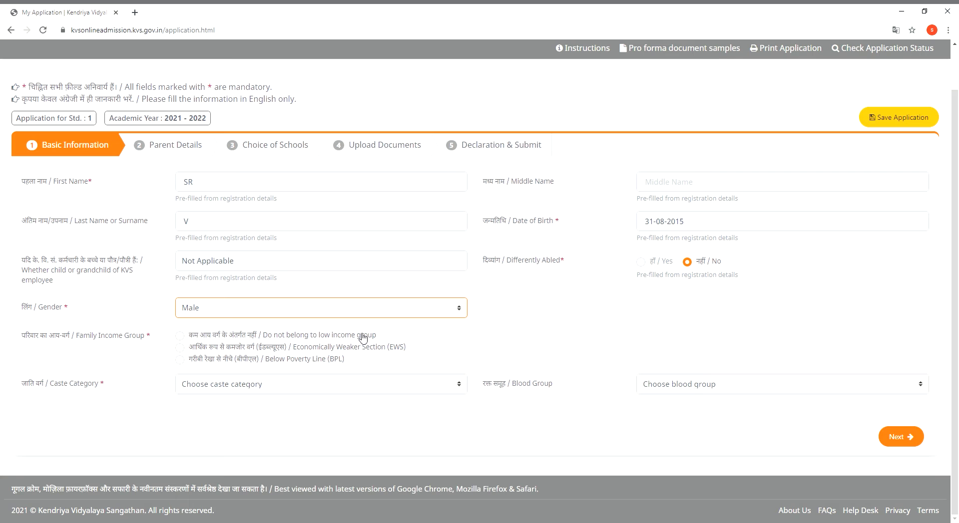
left_click(180, 337)
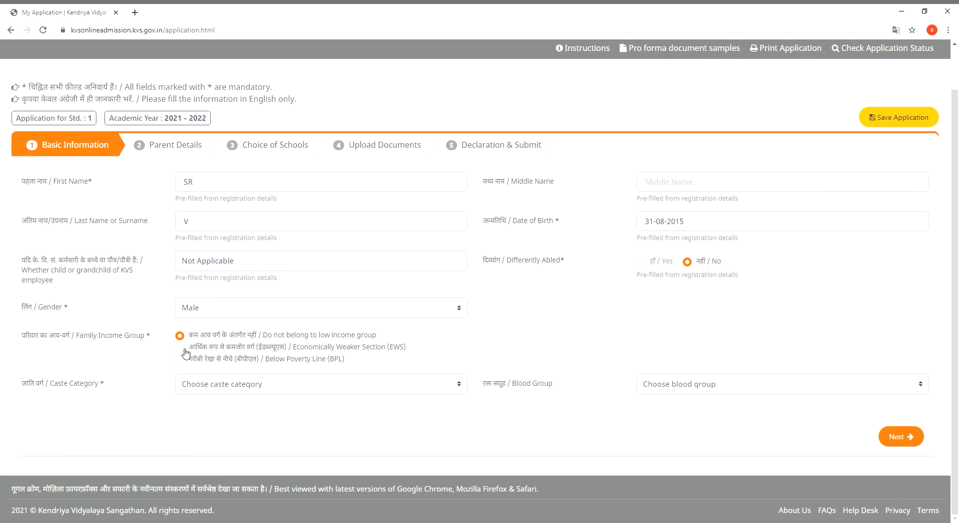
left_click(184, 350)
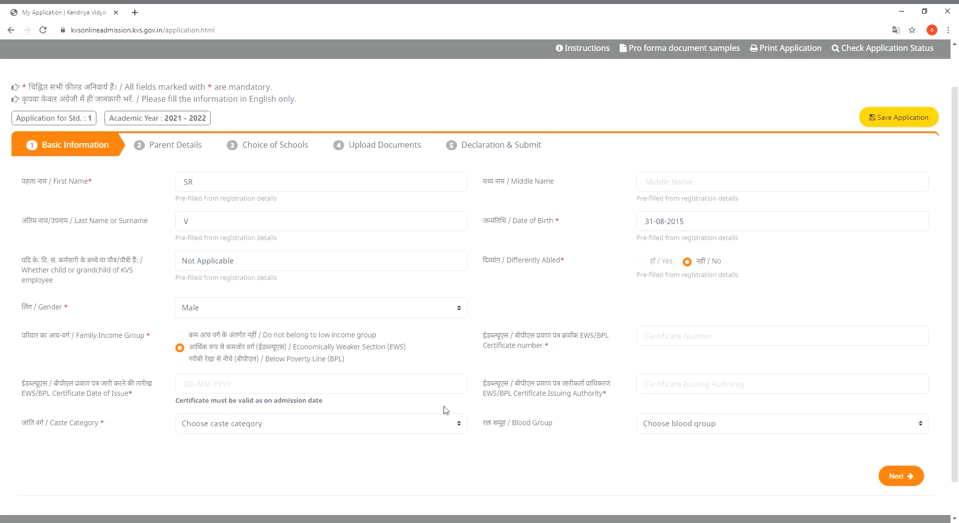
left_click(179, 360)
left_click(180, 336)
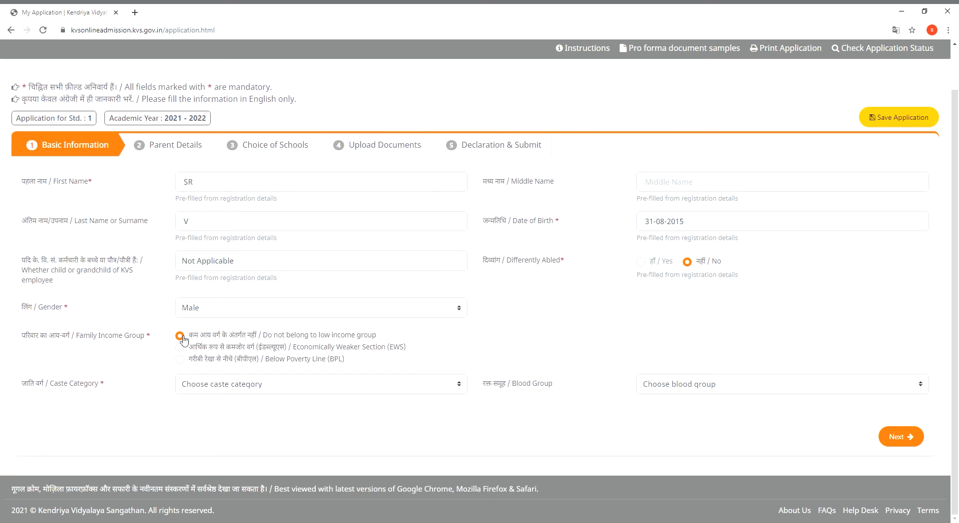
Choose OBC (Non-Creamy Layer) caste and O +ve blood group, then continue to Parent Details.
left_click(208, 390)
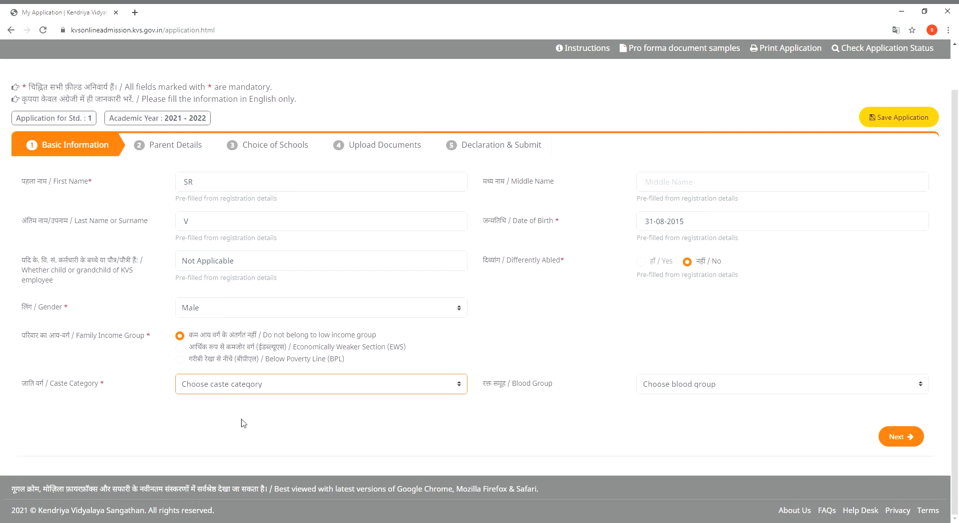
left_click(240, 438)
left_click(707, 389)
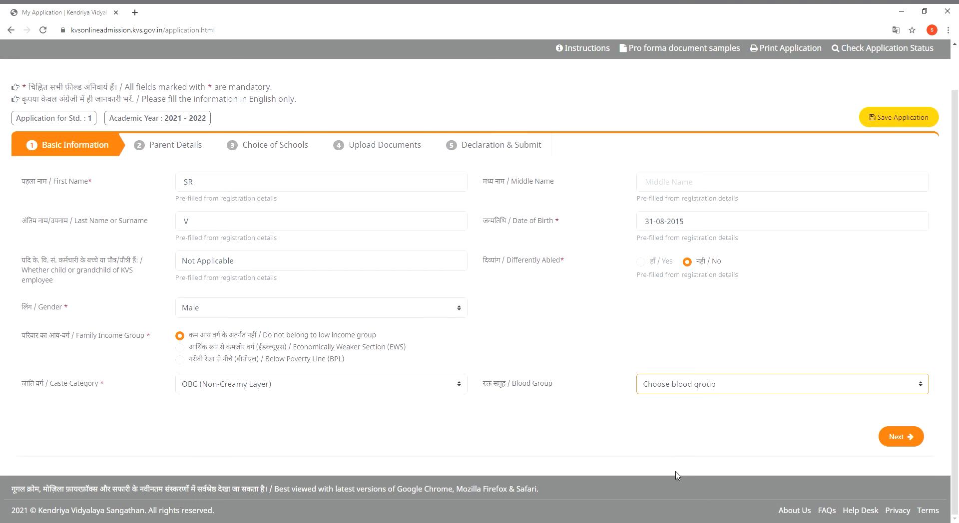
key("o")
left_click(689, 411)
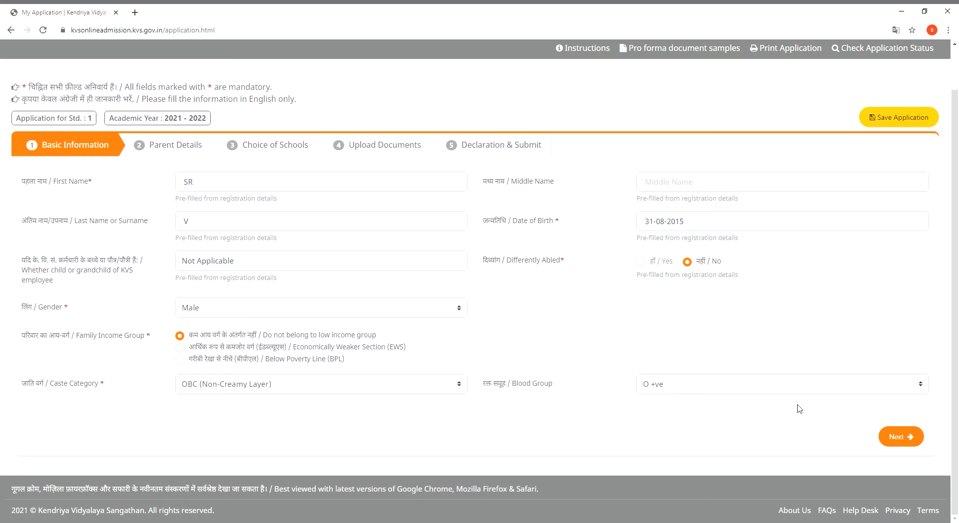
left_click(912, 441)
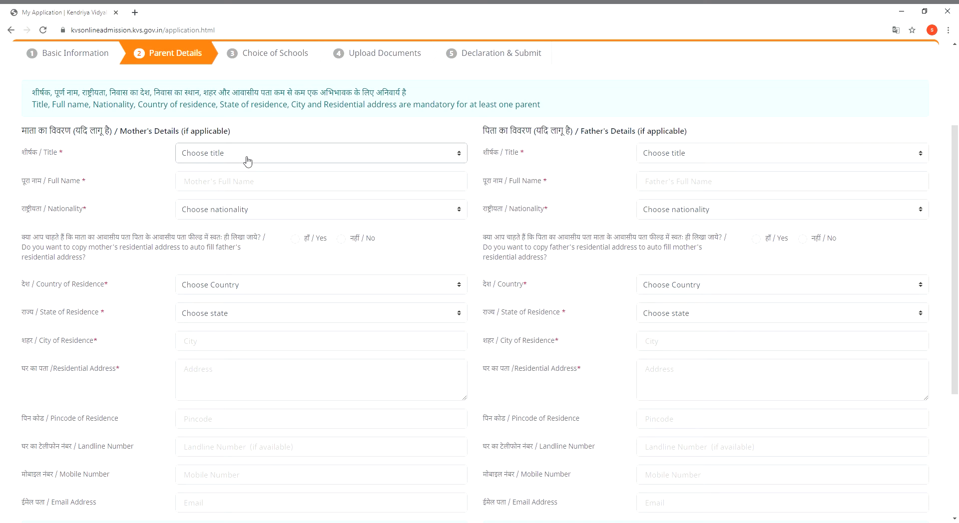
Enter the mother's title Ms., her name and Indian nationality, and tick Yes to copy the address.
left_click(246, 159)
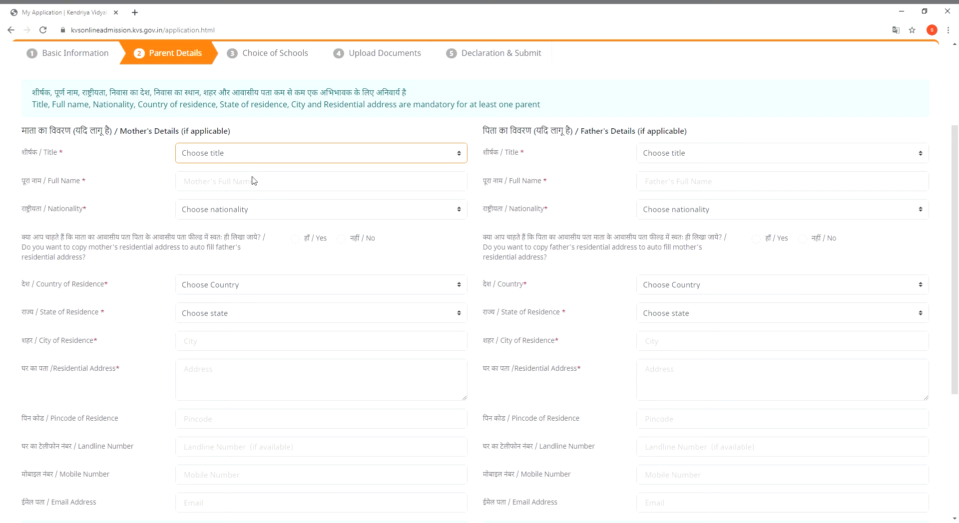
left_click(251, 185)
left_click(263, 187)
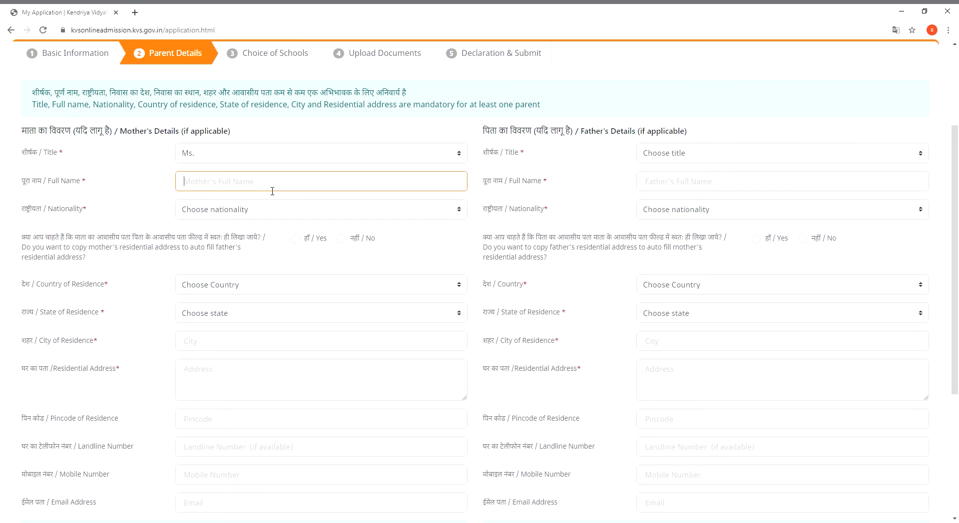
type("Sarada")
left_click(408, 213)
left_click(405, 243)
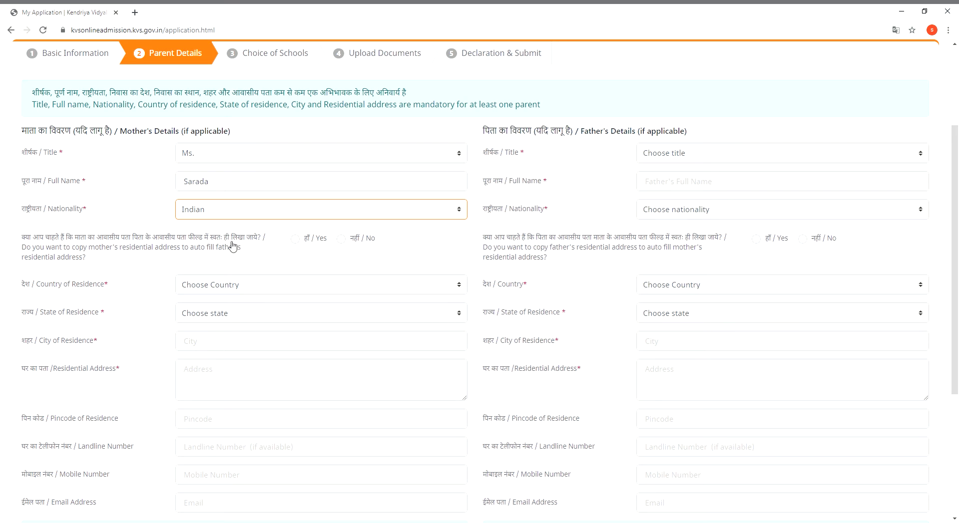
left_click(296, 239)
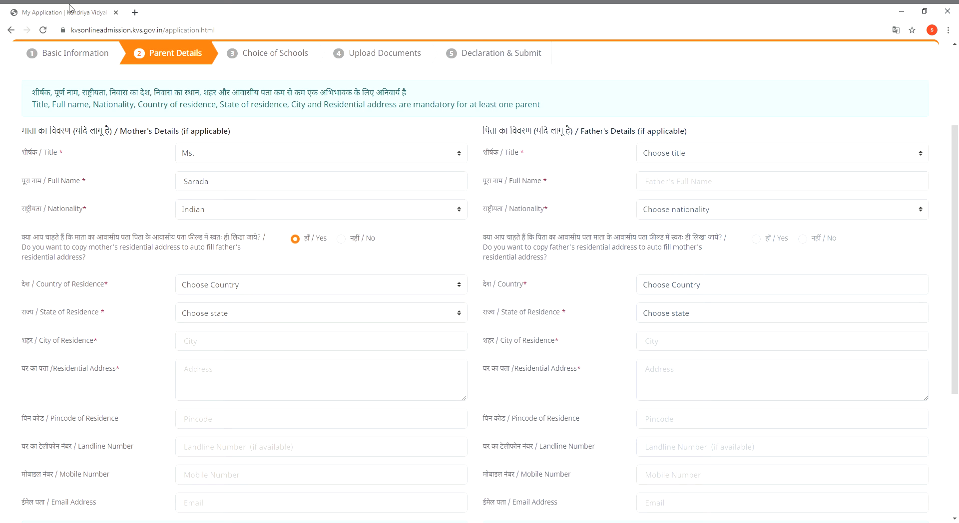
Set the mother's residence to India, Telangana, and enter her city, street address and pincode.
left_click(197, 287)
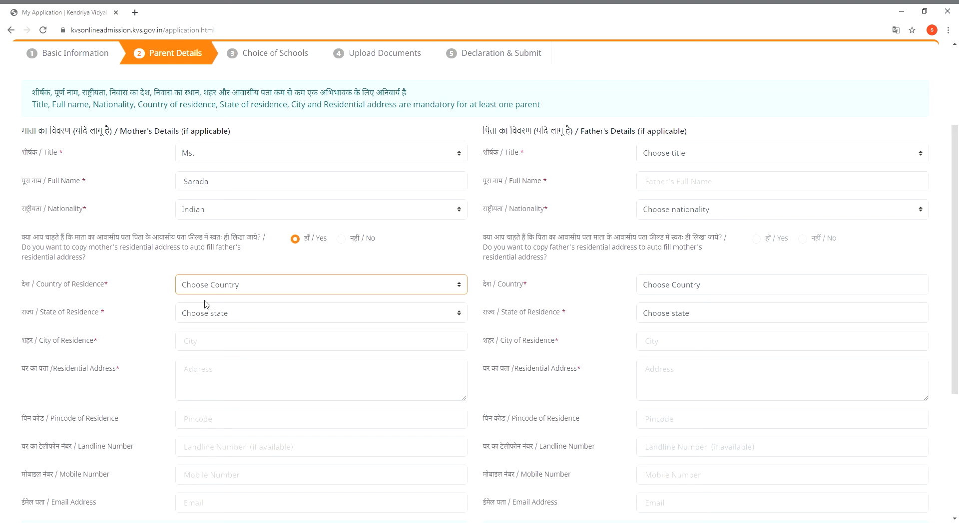
left_click(206, 316)
left_click(210, 314)
type("te")
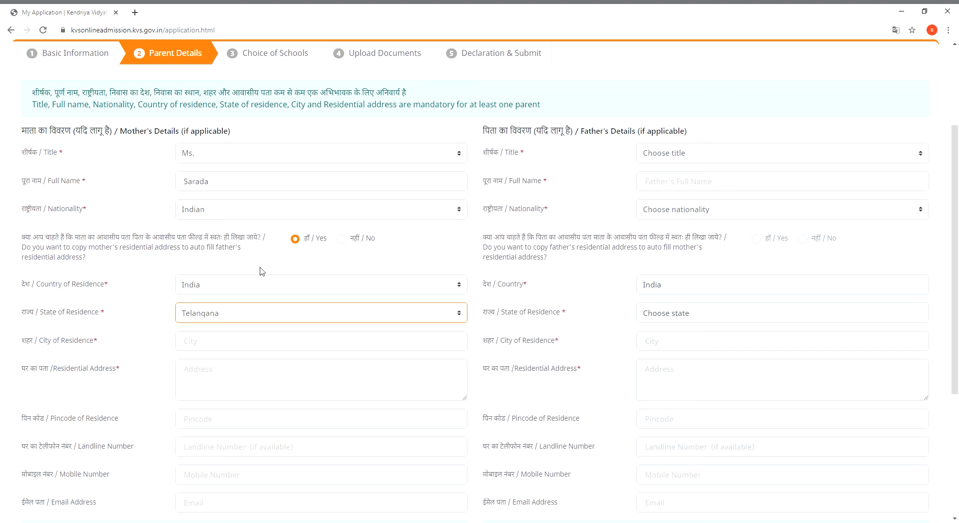
left_click(243, 342)
type("hy")
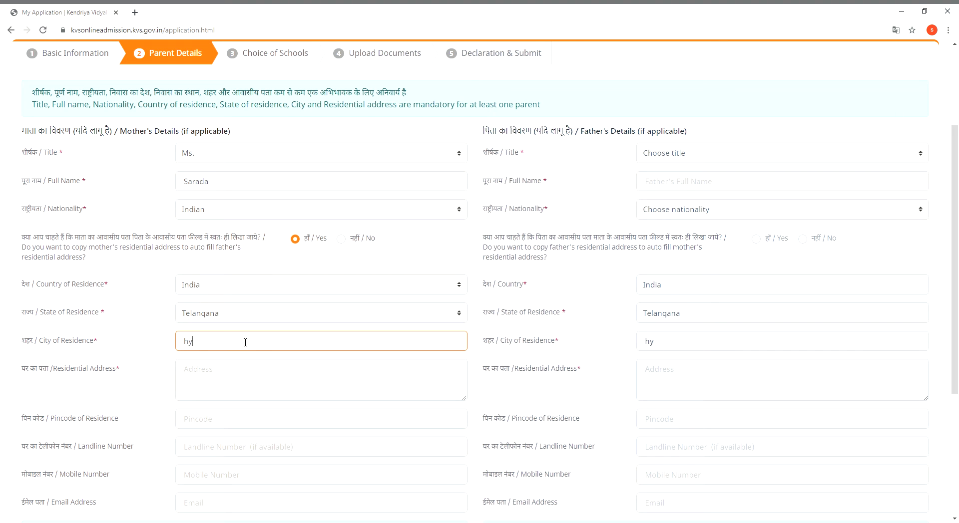
type("derabad")
left_click(265, 385)
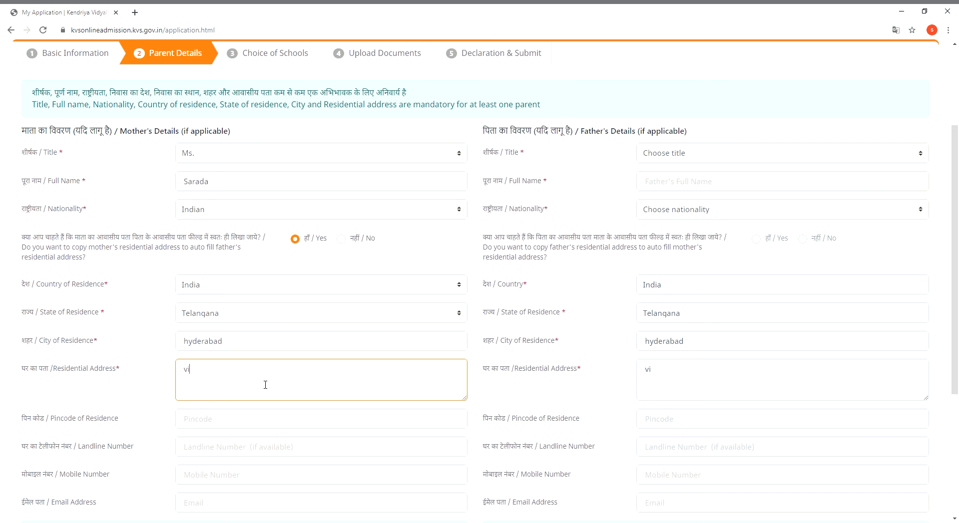
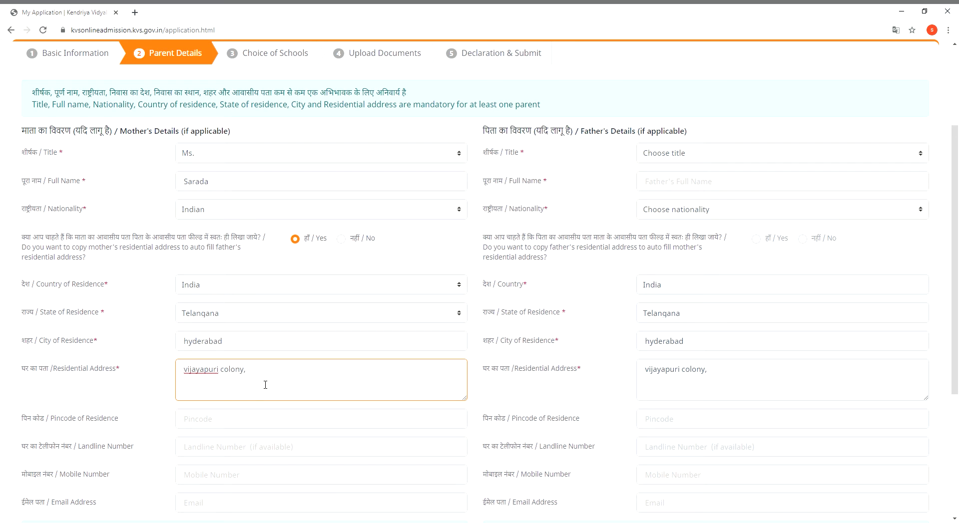
left_click(242, 423)
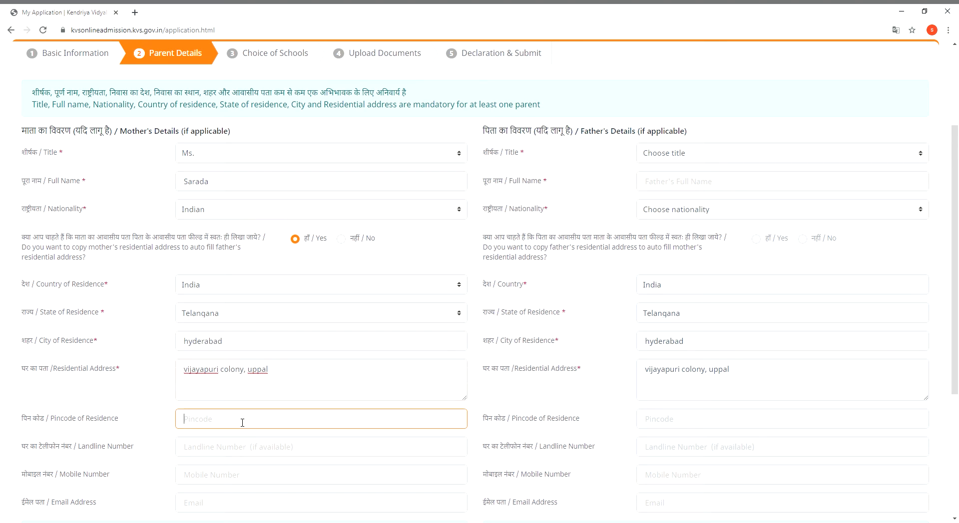
type("500034")
Enter Home maker as the mother's occupation and leave her organisation blank.
scroll(276, 454, "down", 1)
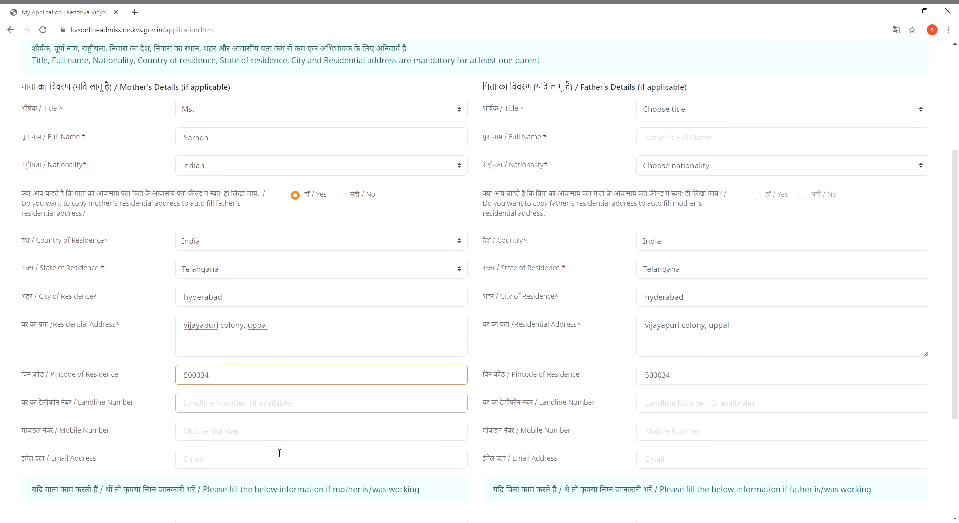
left_click(264, 425)
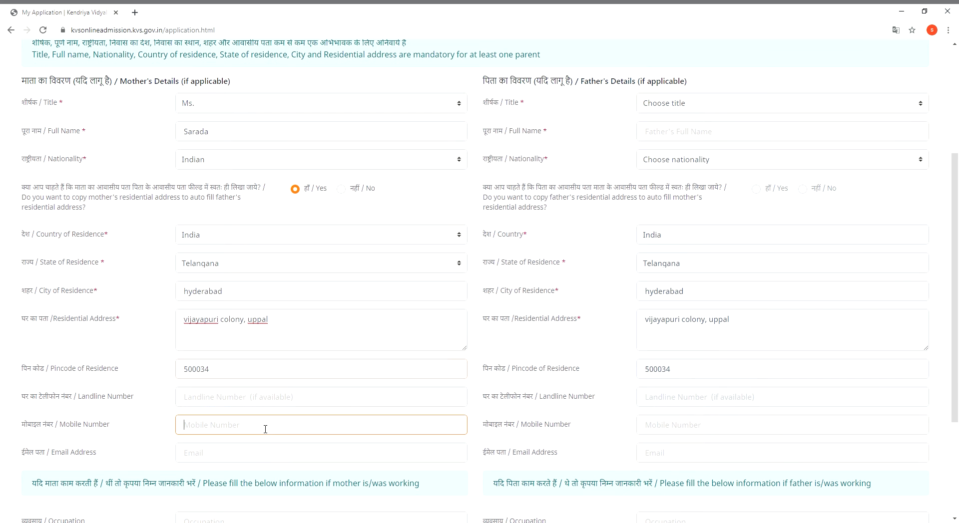
scroll(184, 442, "down", 1)
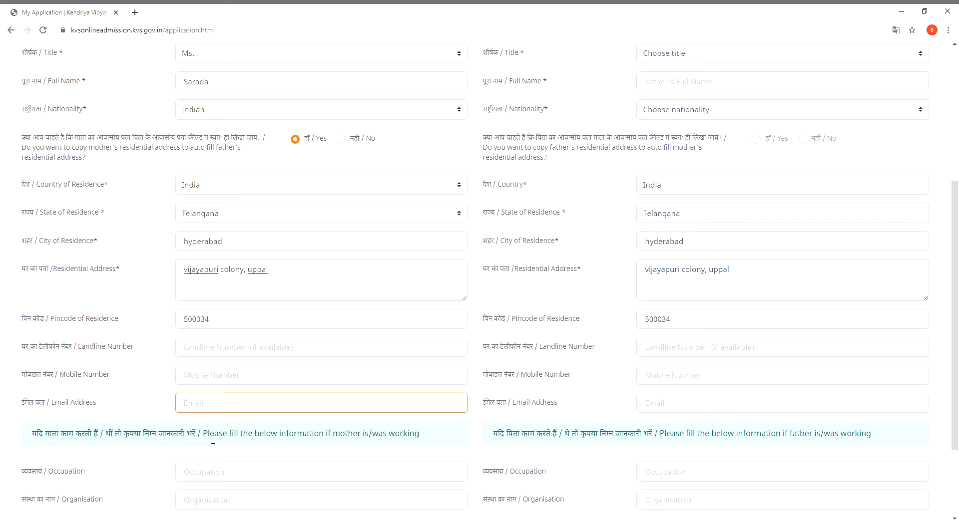
scroll(255, 472, "down", 2)
left_click(256, 381)
left_click(258, 401)
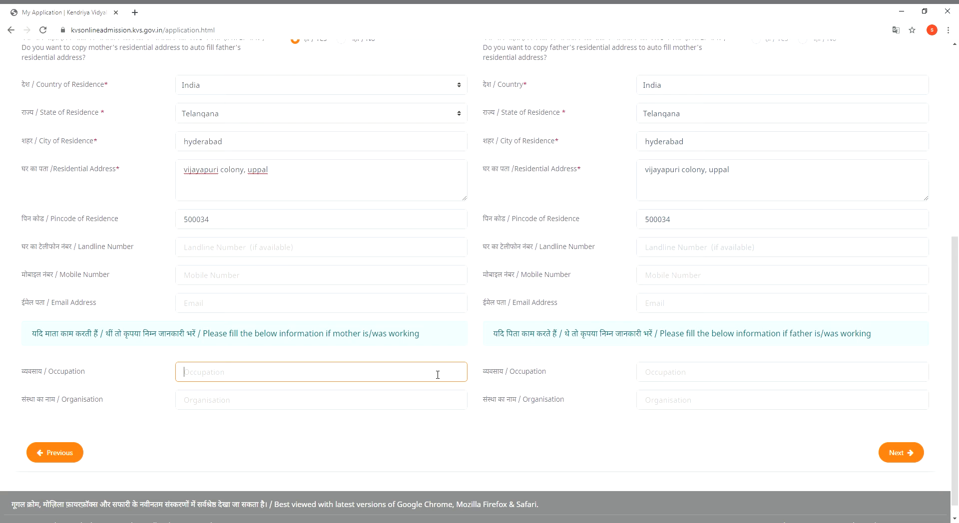
type("Home maker")
left_click(423, 406)
type("H")
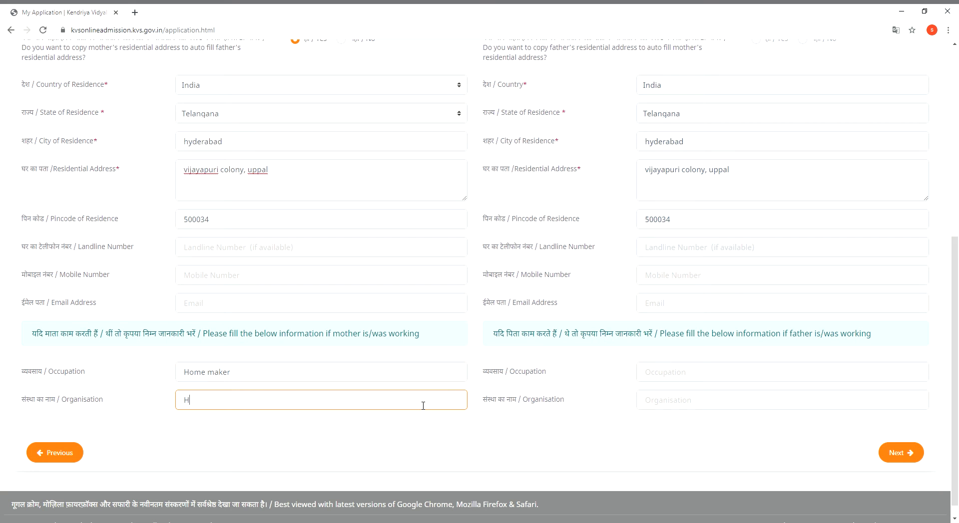
key("BackSpace")
left_click(475, 350)
Choose Mr. as the father's title.
scroll(475, 351, "up", 5)
scroll(475, 353, "up", 2)
left_click(712, 297)
left_click(690, 320)
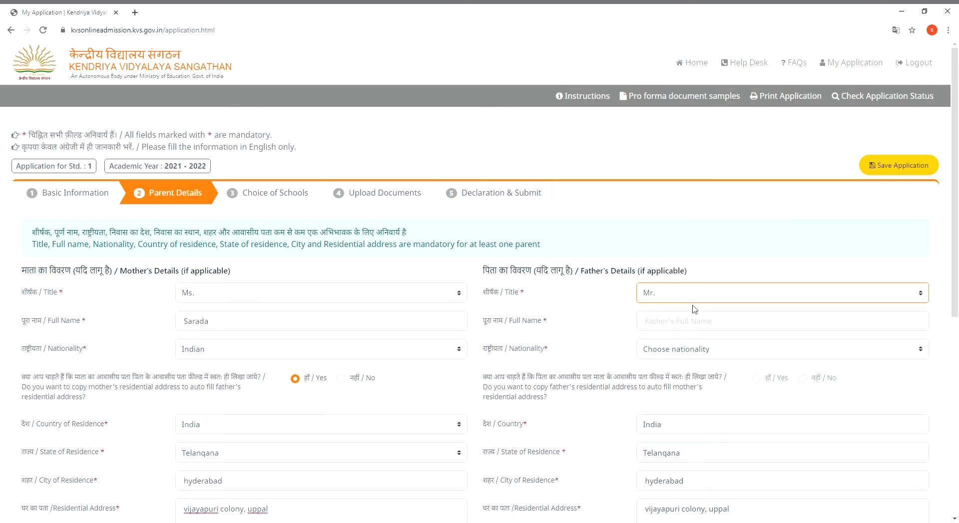
Enter the father's name and set his nationality to Indian.
left_click(689, 332)
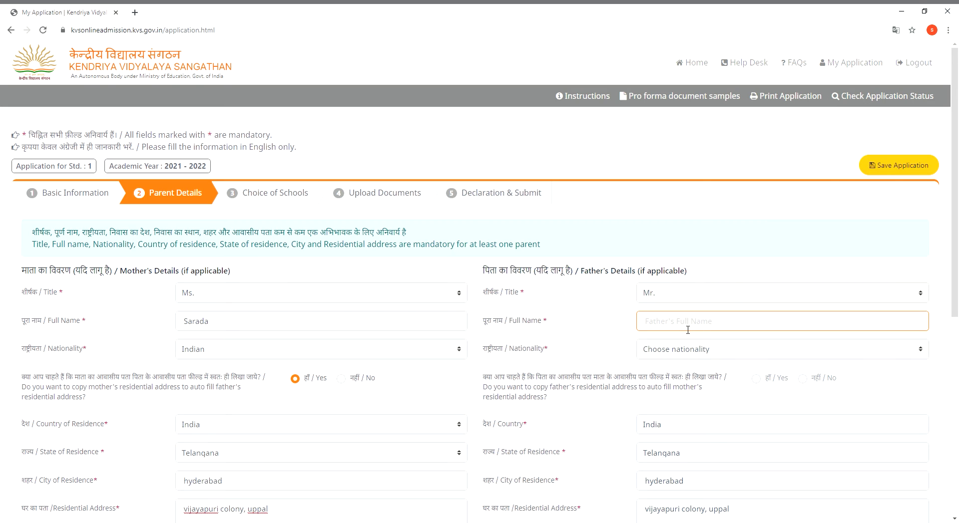
type("Ravi")
left_click(610, 336)
scroll(694, 300, "down", 1)
left_click(695, 300)
left_click(675, 333)
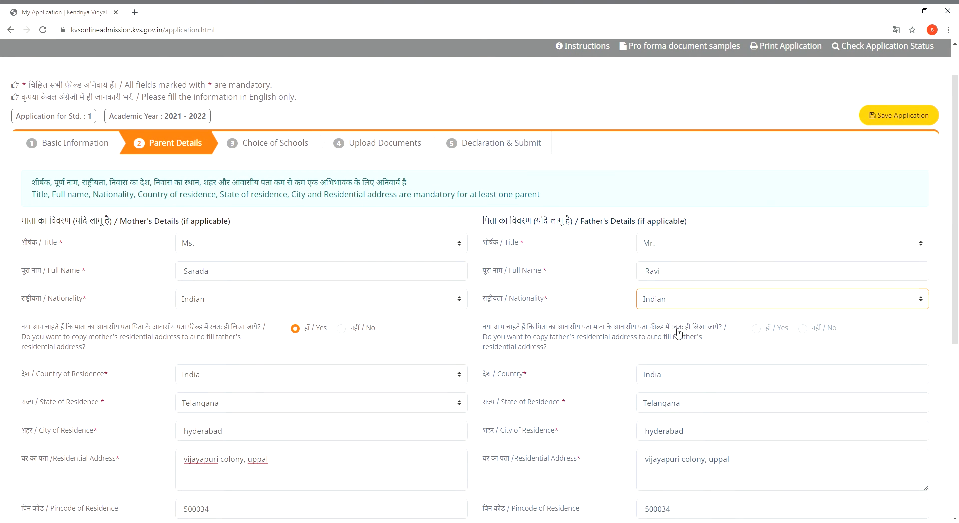
Enter Teacher as the father's occupation and continue to the next step.
scroll(689, 357, "down", 4)
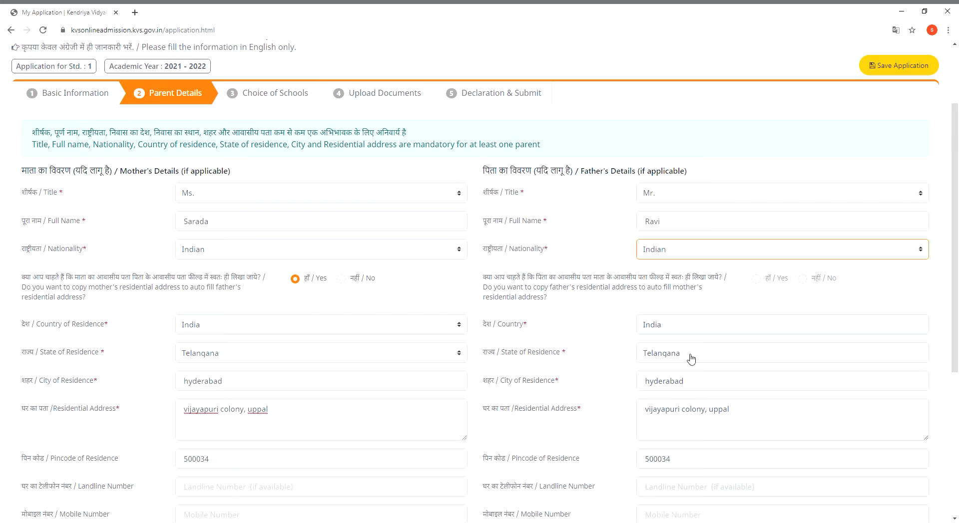
scroll(689, 358, "down", 2)
left_click(650, 366)
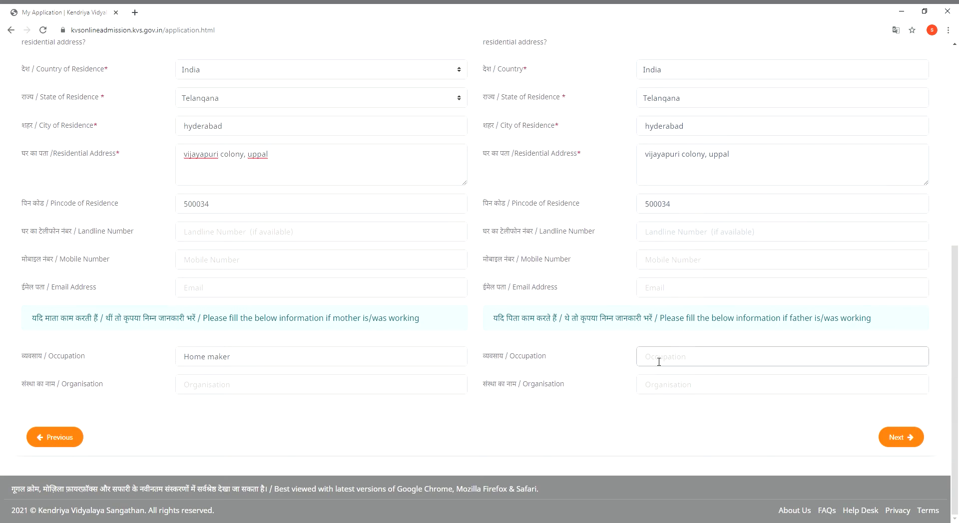
type("Teacher")
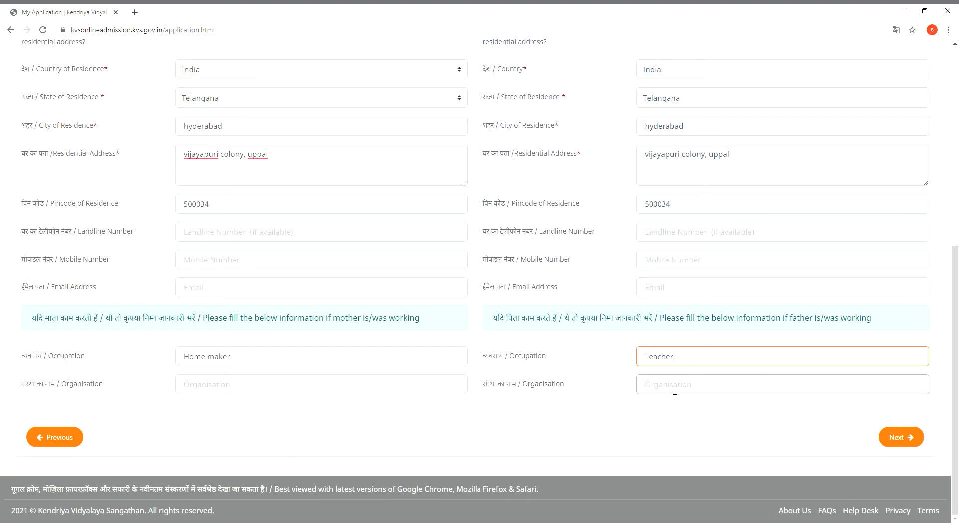
left_click(666, 411)
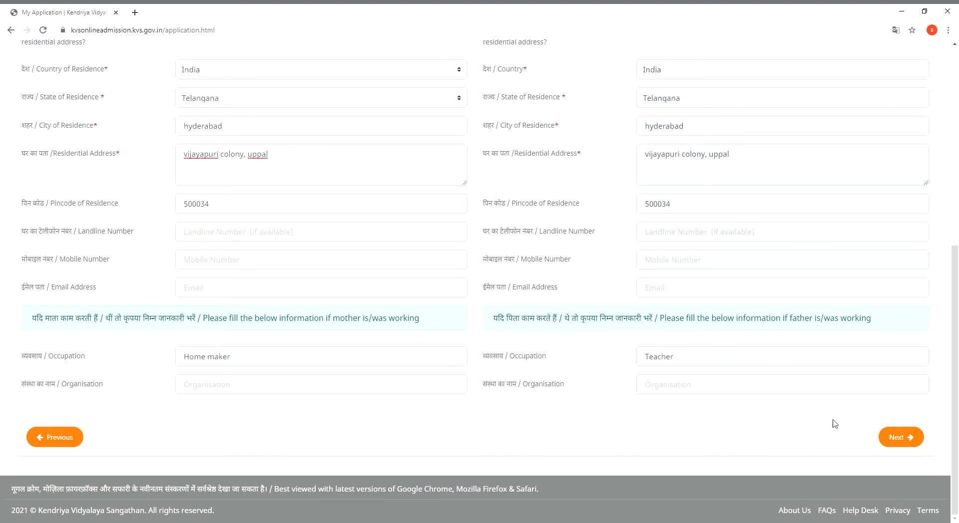
left_click(918, 440)
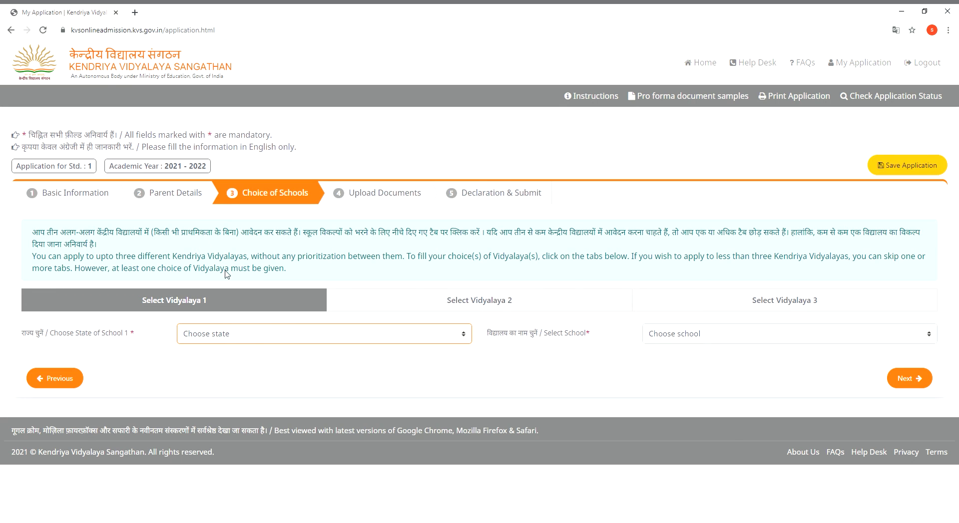
Choose Telangana and KV NO.1 UPPAL as the first school, checking its map location.
type("te")
left_click(662, 334)
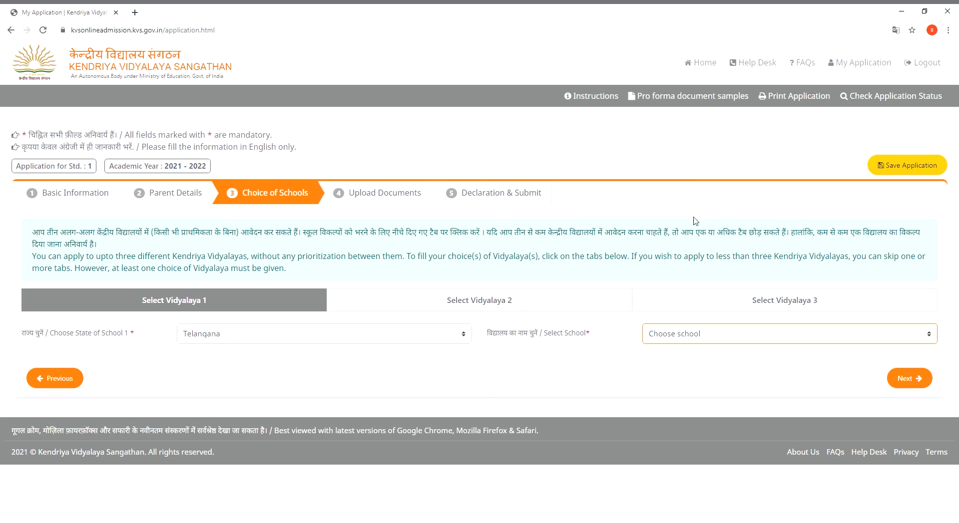
key("Down")
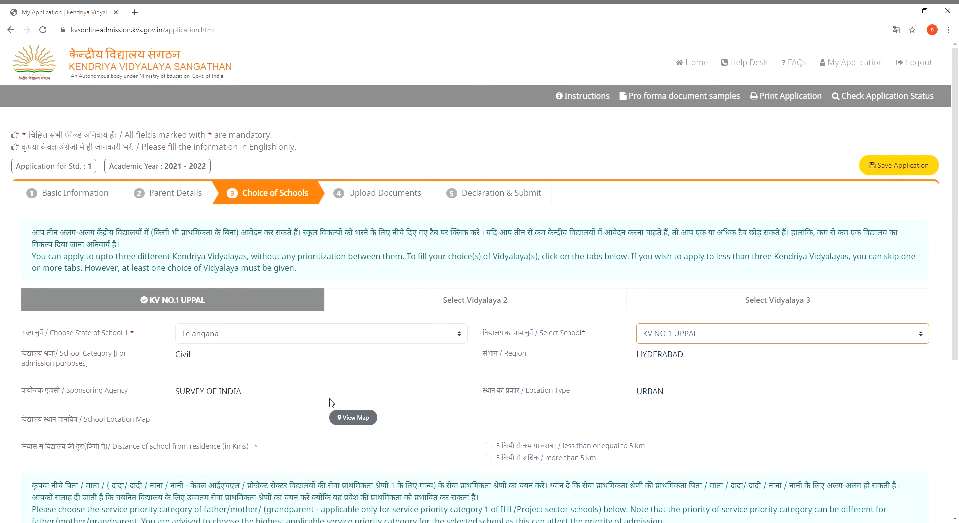
left_click(361, 427)
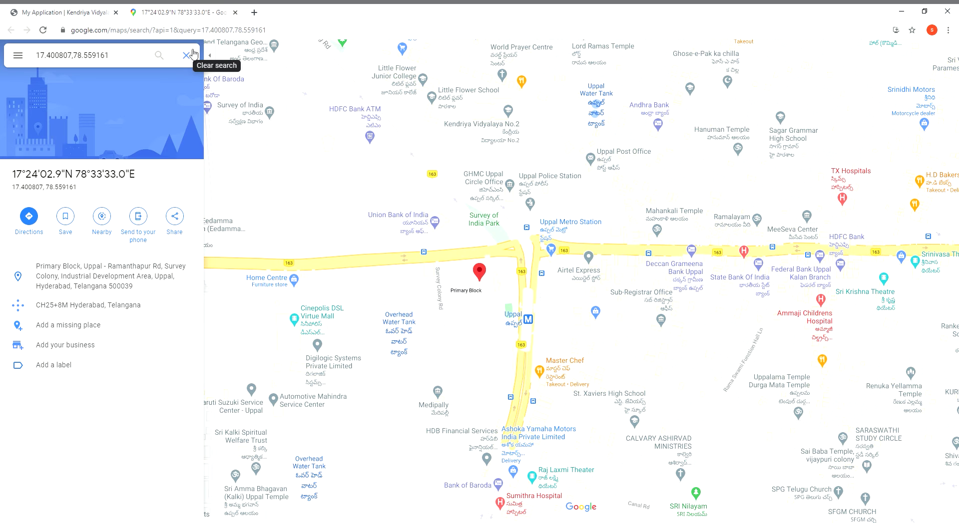
left_click(235, 12)
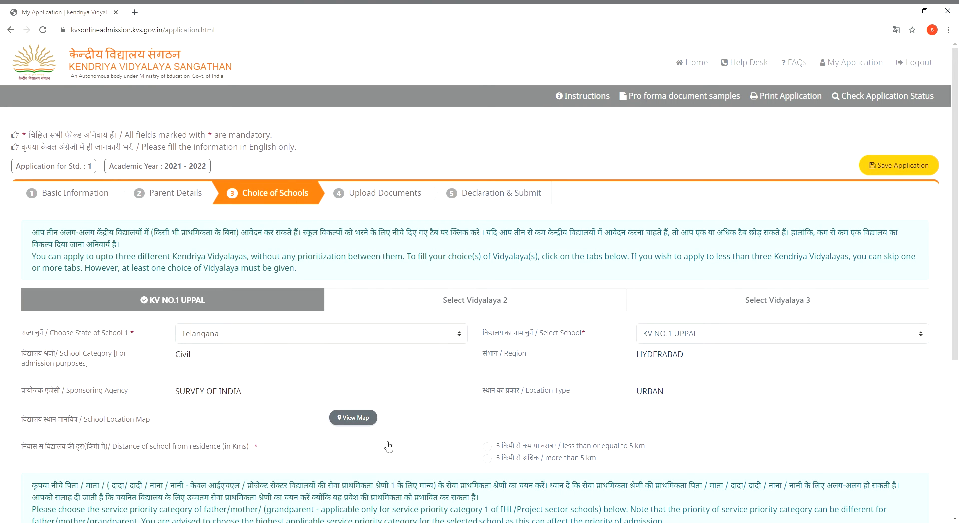
Change the first school's distance from within 5 km to more than 5 km, making the child RTE-ineligible.
scroll(410, 442, "down", 1)
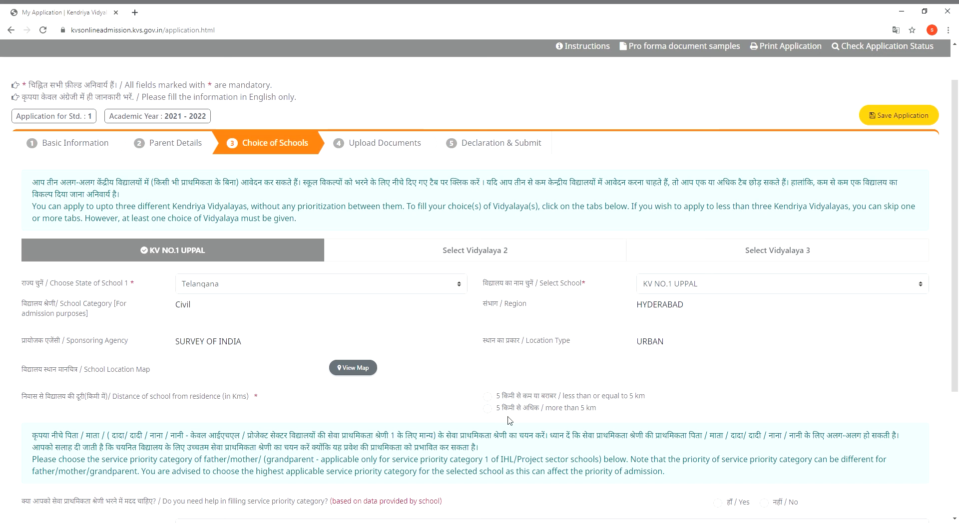
left_click(488, 398)
scroll(489, 402, "down", 1)
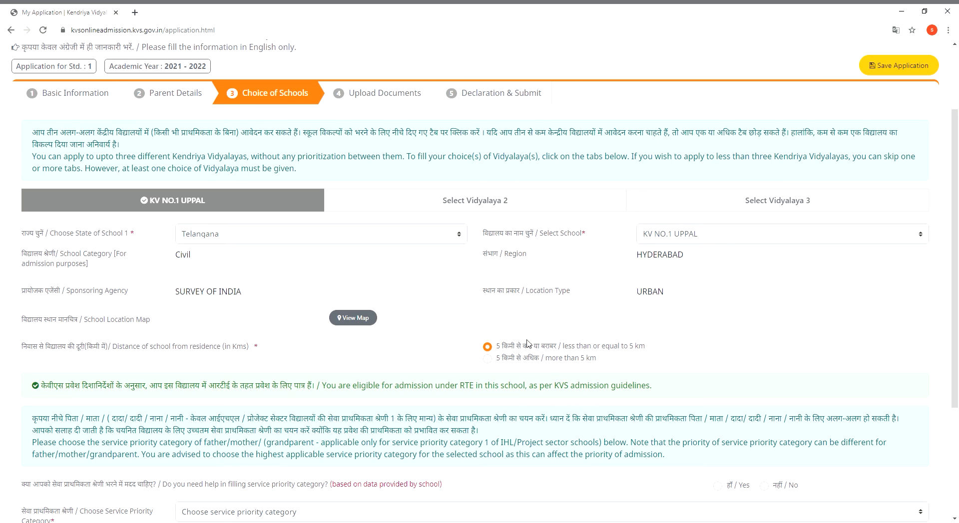
left_click_drag(332, 390, 654, 389)
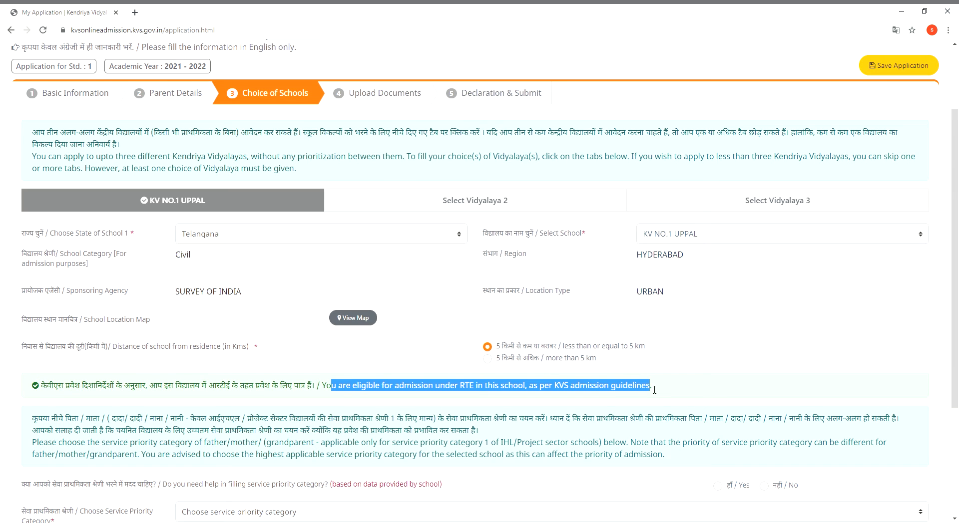
left_click(489, 360)
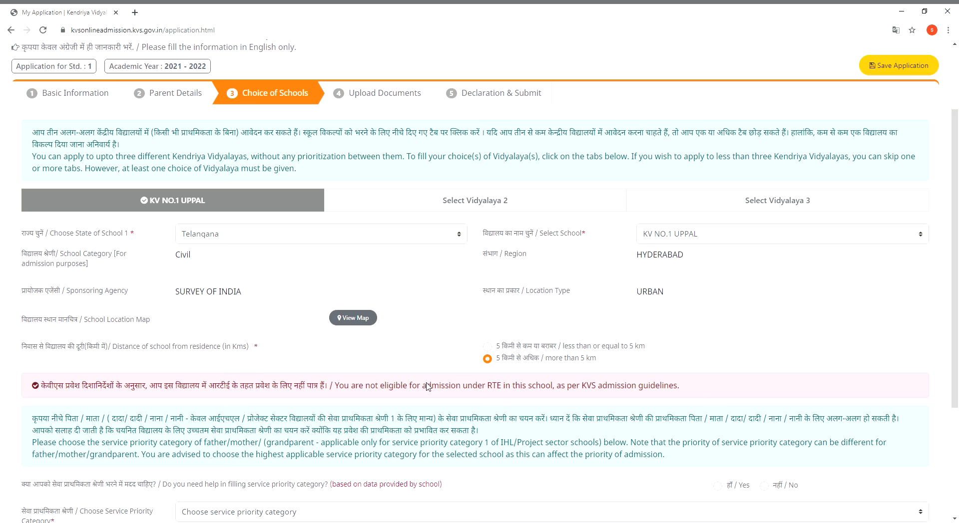
left_click_drag(333, 390, 708, 392)
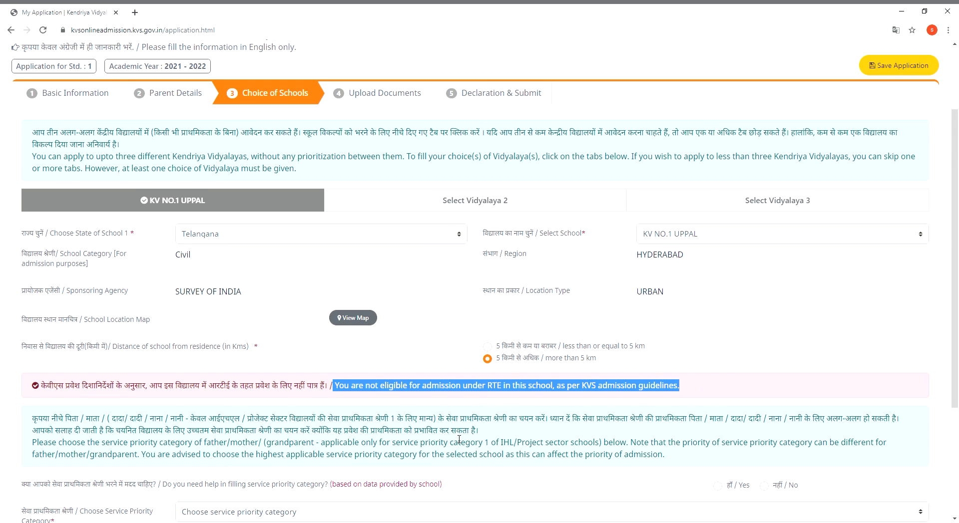
scroll(458, 440, "down", 1)
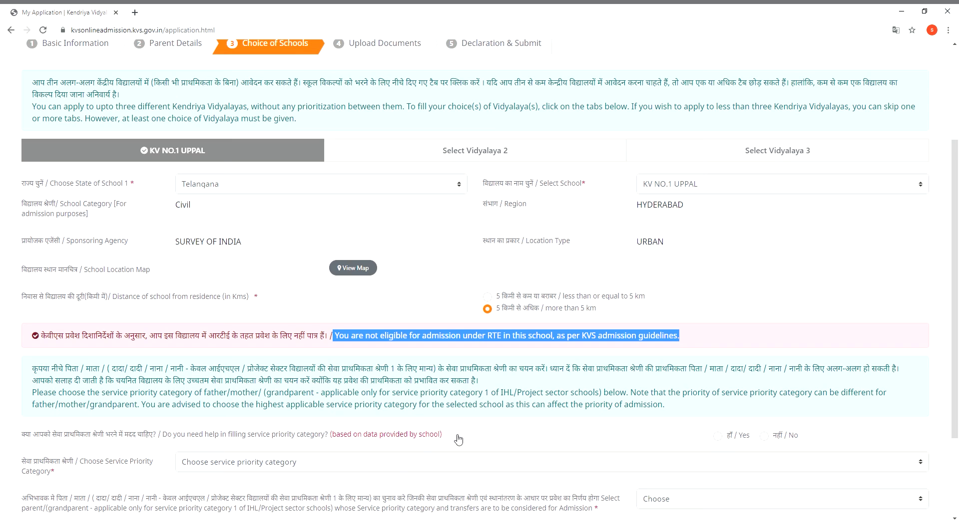
left_click(491, 314)
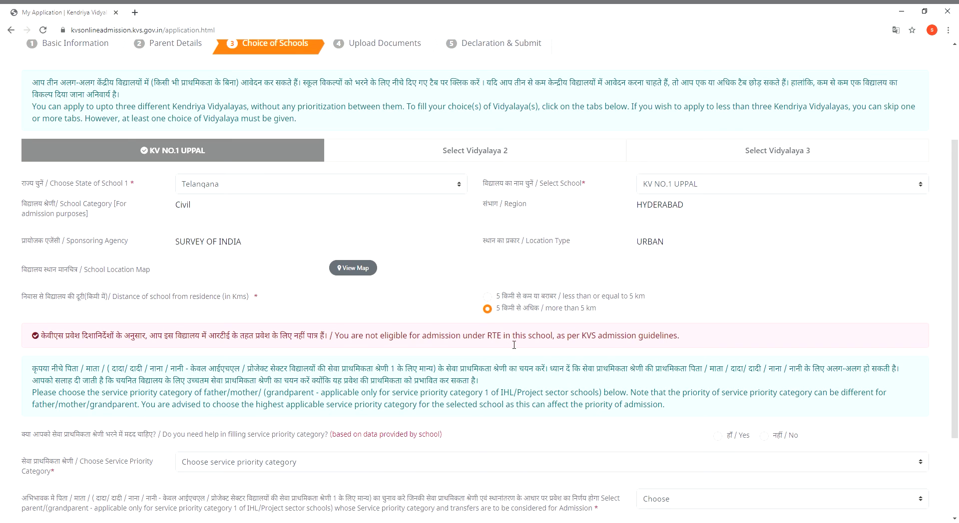
scroll(489, 409, "down", 1)
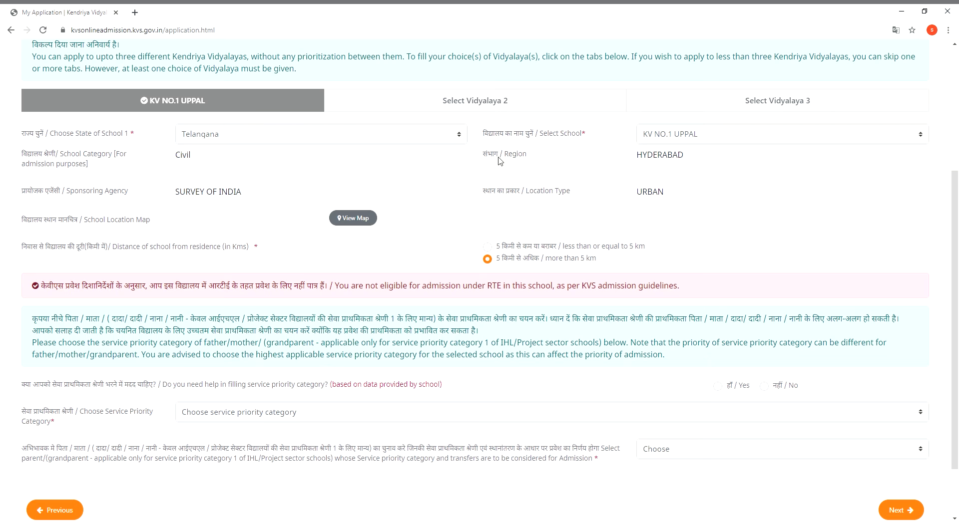
Set employer to private organization/own business and employment status NA, then decline priority help.
left_click(718, 388)
scroll(720, 389, "down", 1)
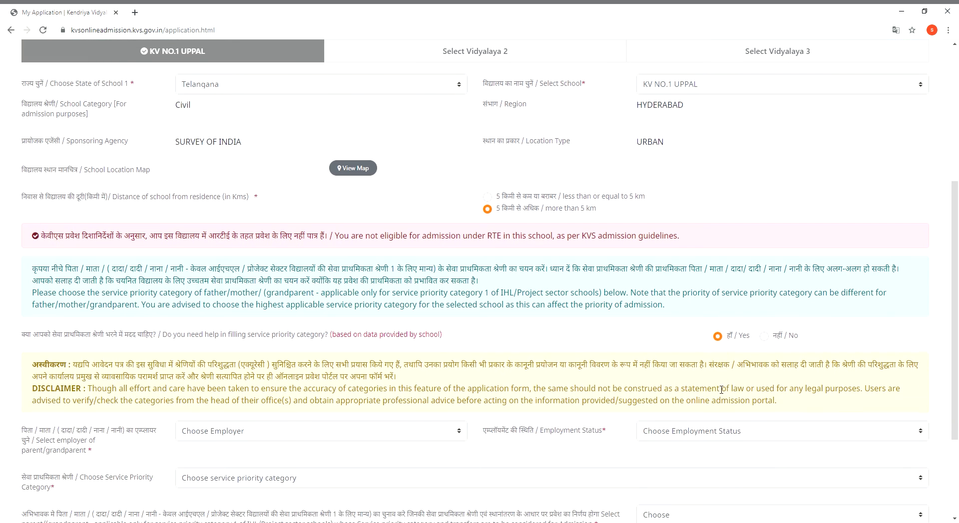
scroll(301, 372, "down", 2)
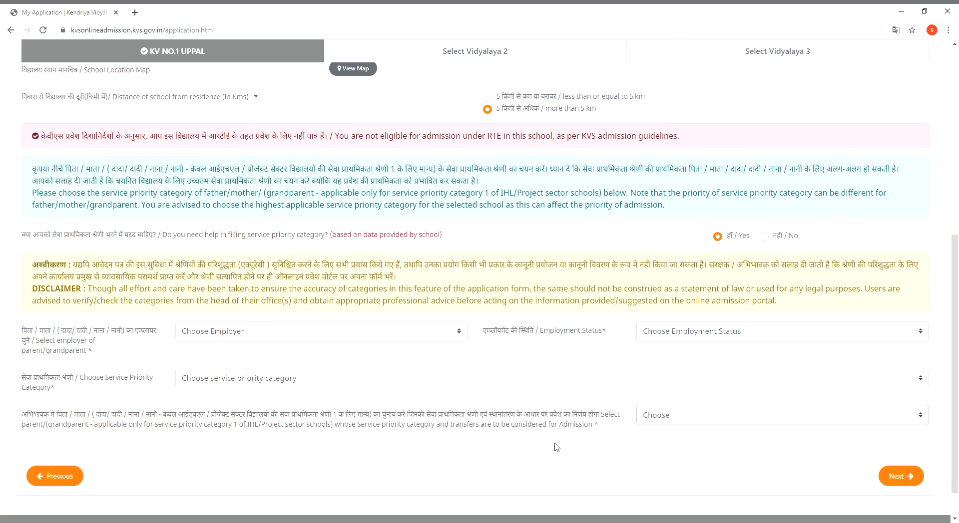
left_click(342, 335)
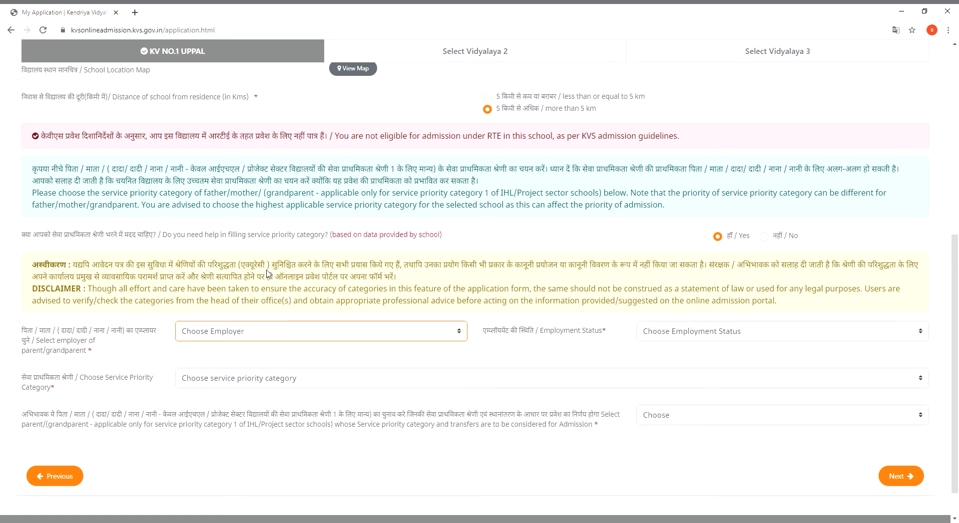
left_click(274, 320)
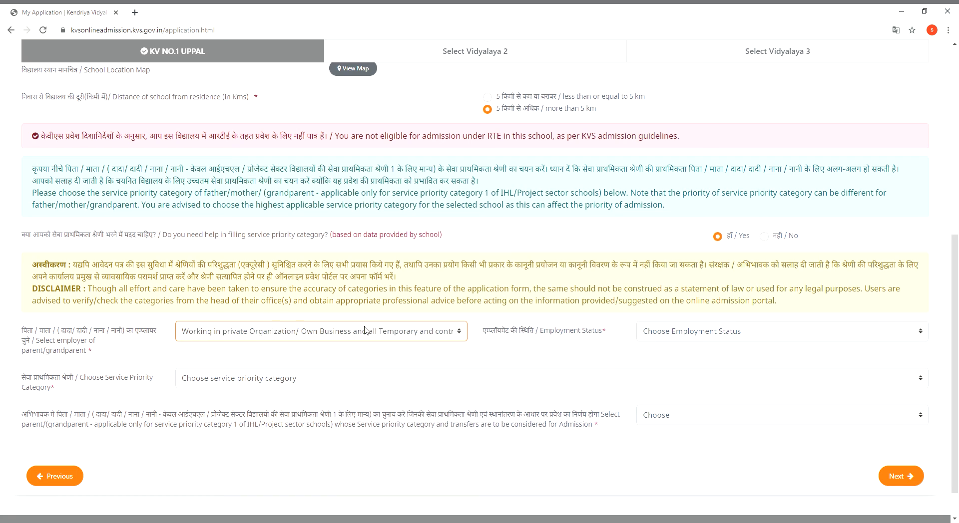
left_click(653, 335)
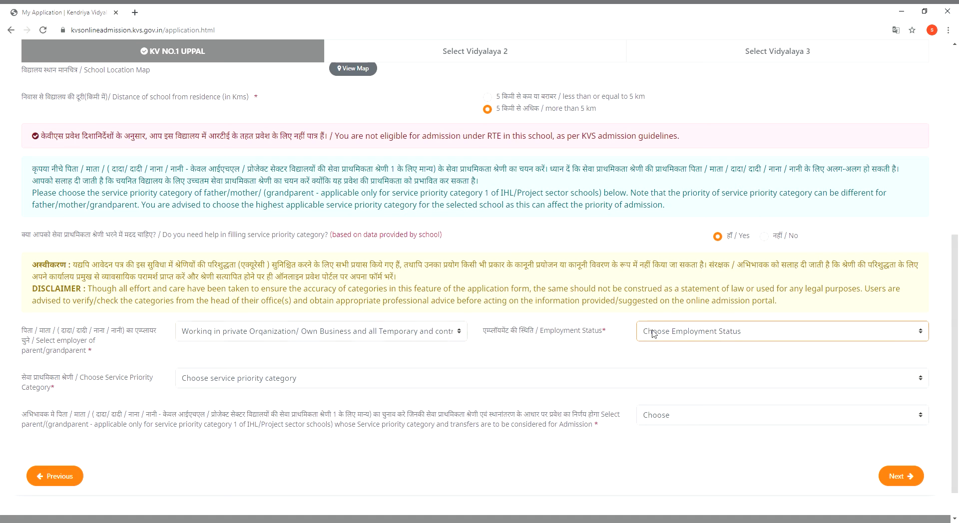
left_click(664, 362)
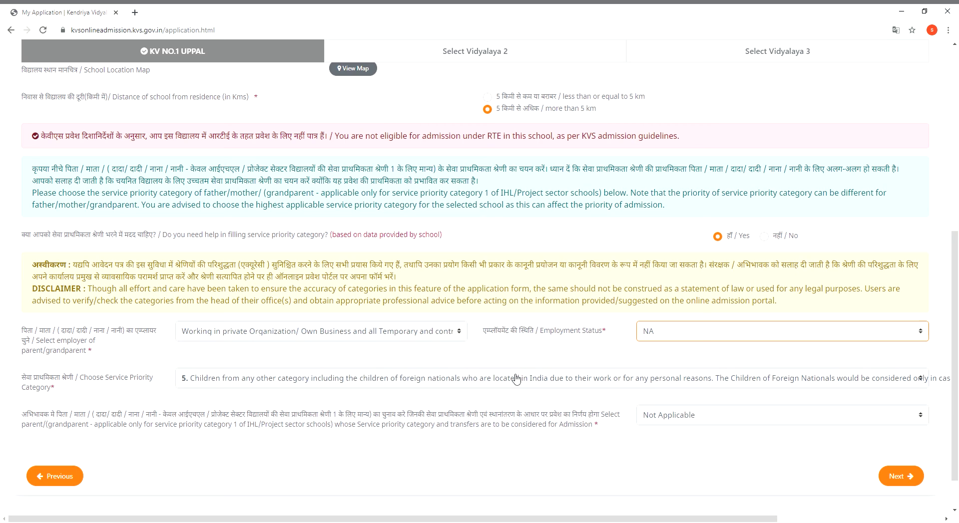
left_click(764, 236)
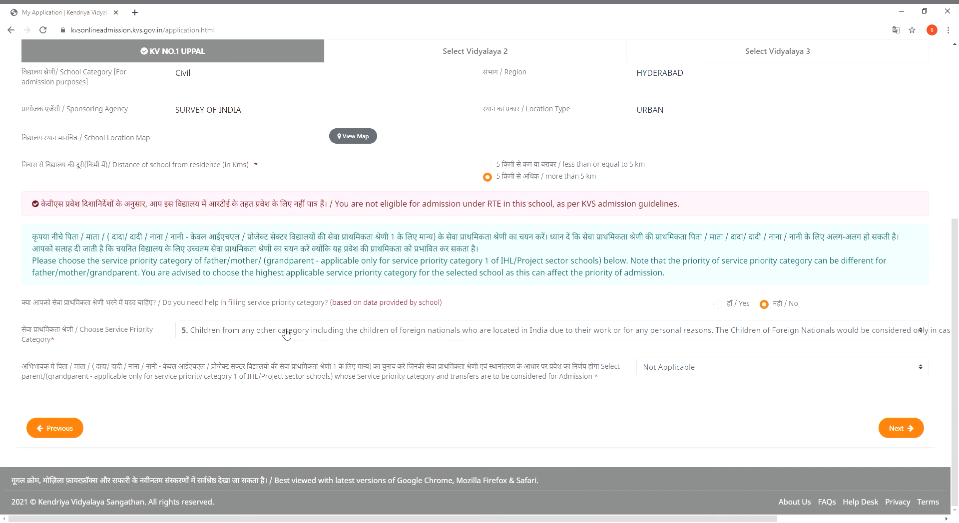
Keep help off and choose service priority category 5 for other children.
left_click(276, 336)
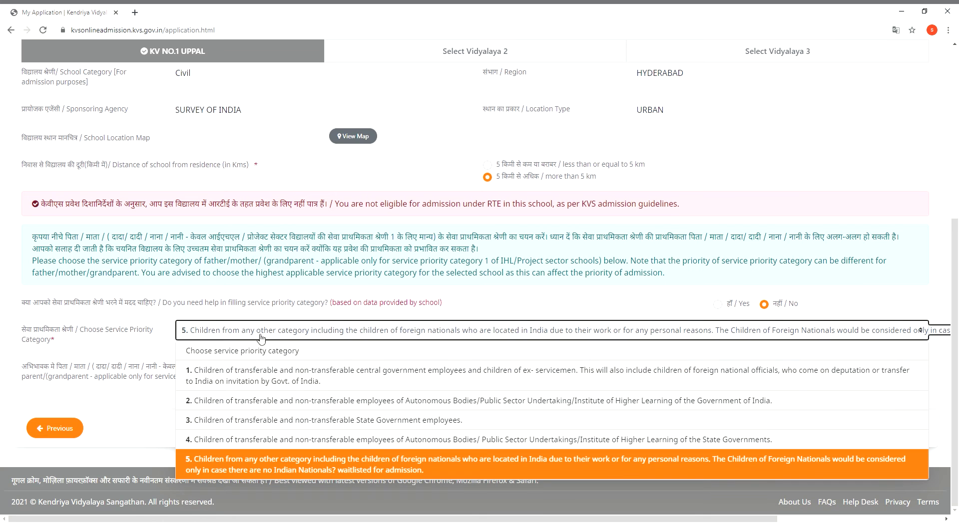
left_click(262, 350)
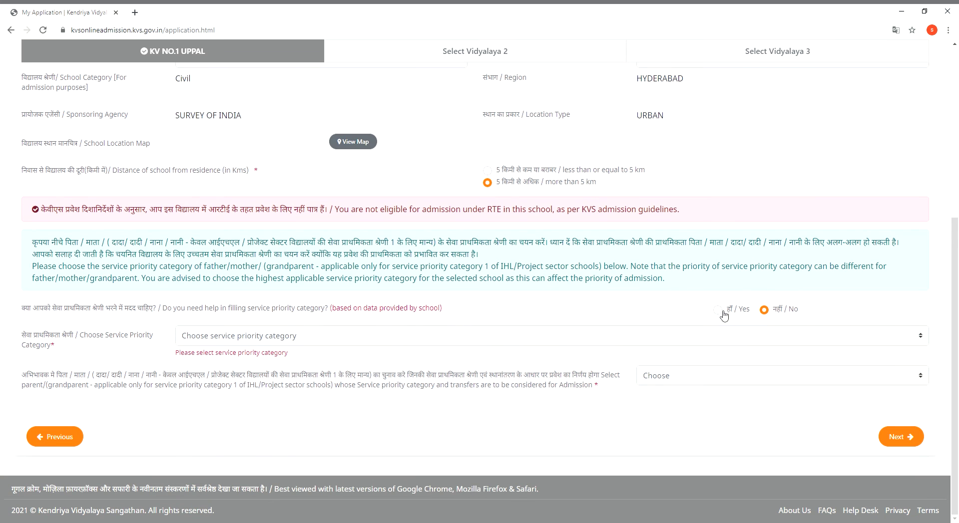
left_click(720, 312)
left_click(769, 311)
left_click(293, 339)
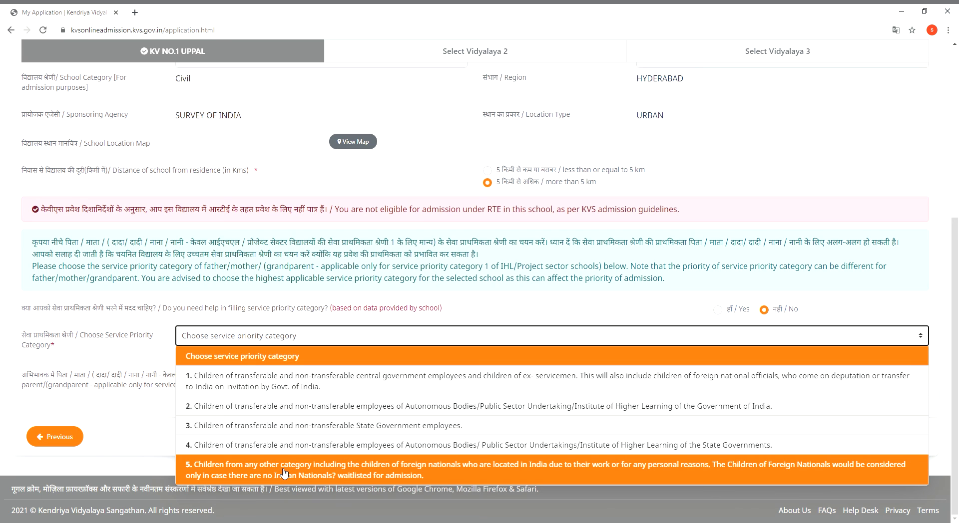
left_click(284, 473)
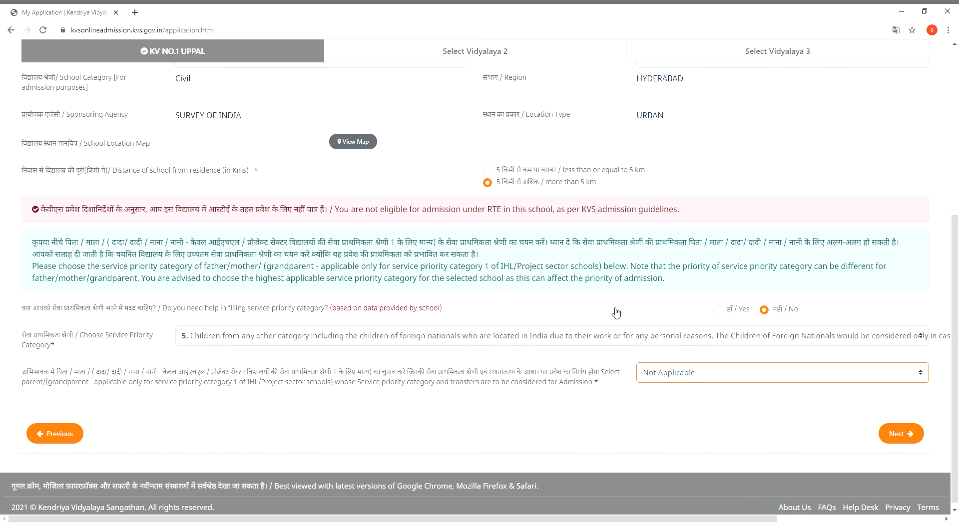
Open the second Vidyalaya choice and set its state to Telangana.
scroll(610, 302, "up", 5)
left_click(453, 302)
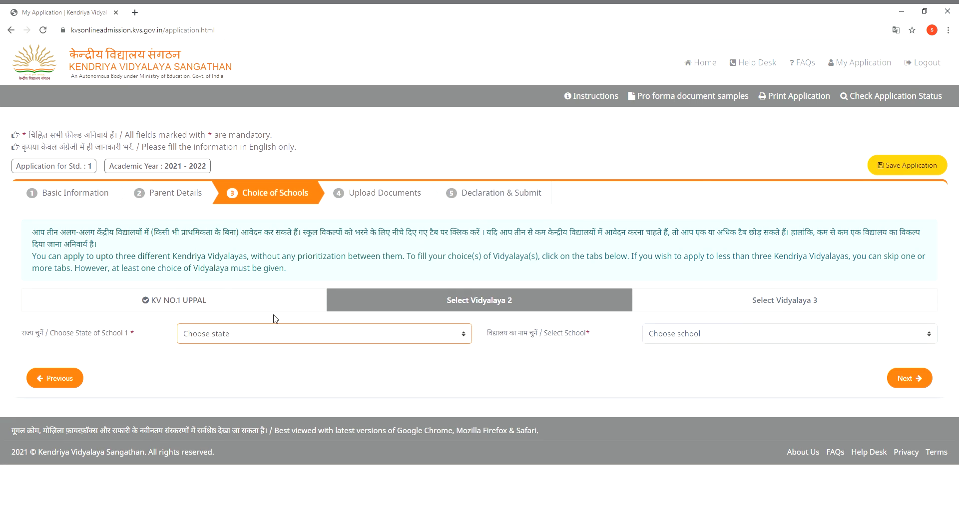
left_click(204, 261)
Pick KV BOWENPALLY as the second school choice.
left_click(724, 334)
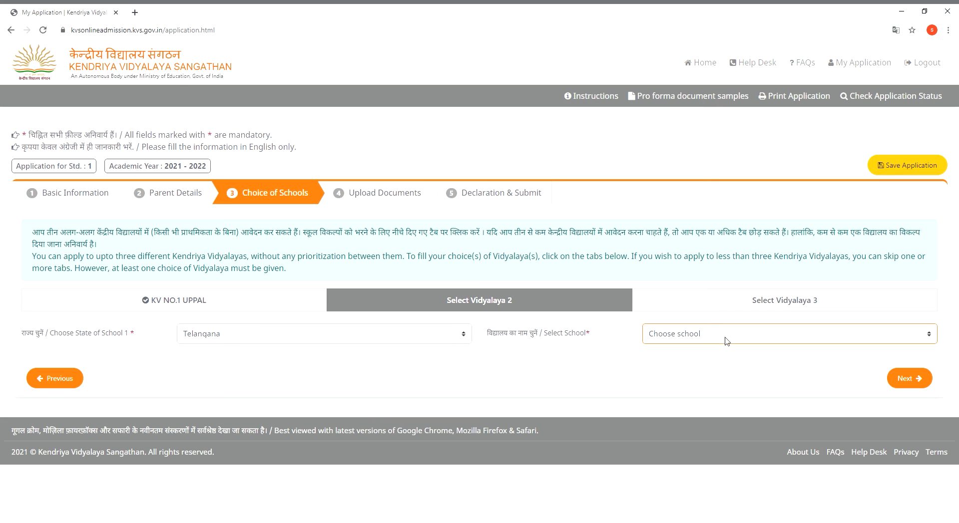
left_click(683, 195)
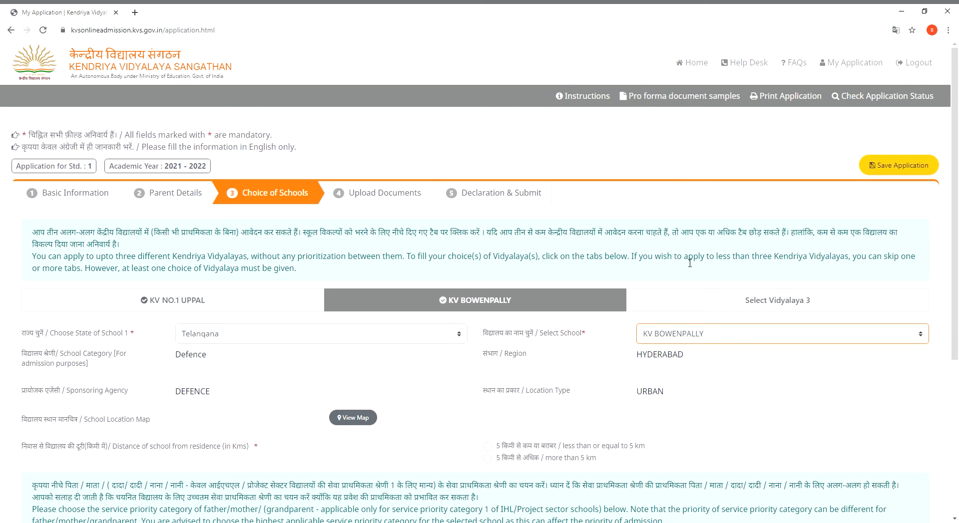
scroll(497, 399, "down", 1)
scroll(498, 399, "down", 4)
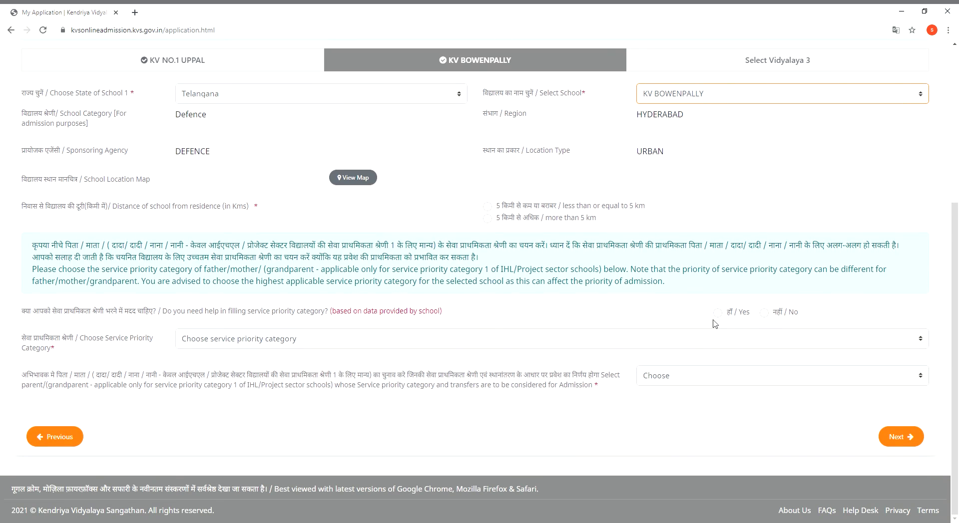
Set the second choice's employer to private employees/business and employment status NA.
left_click(719, 317)
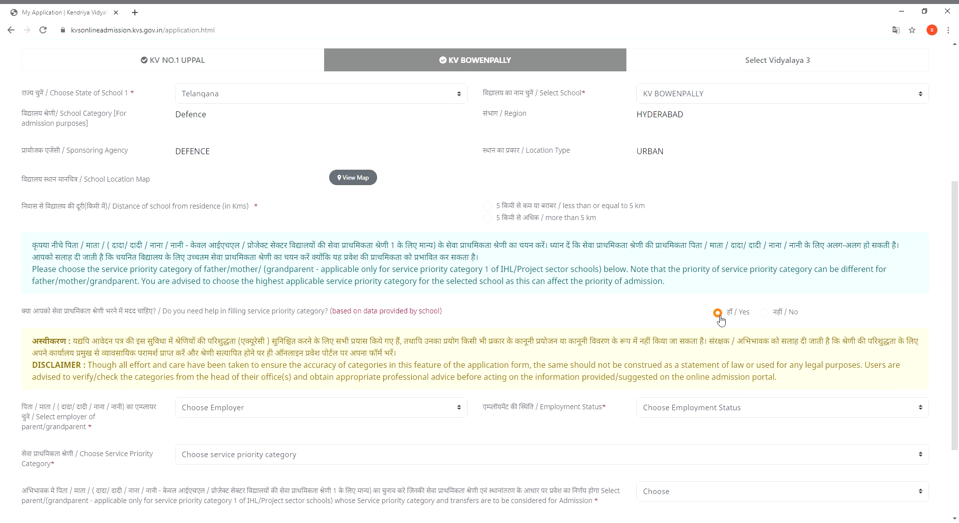
scroll(719, 317, "down", 2)
left_click(256, 313)
left_click(539, 336)
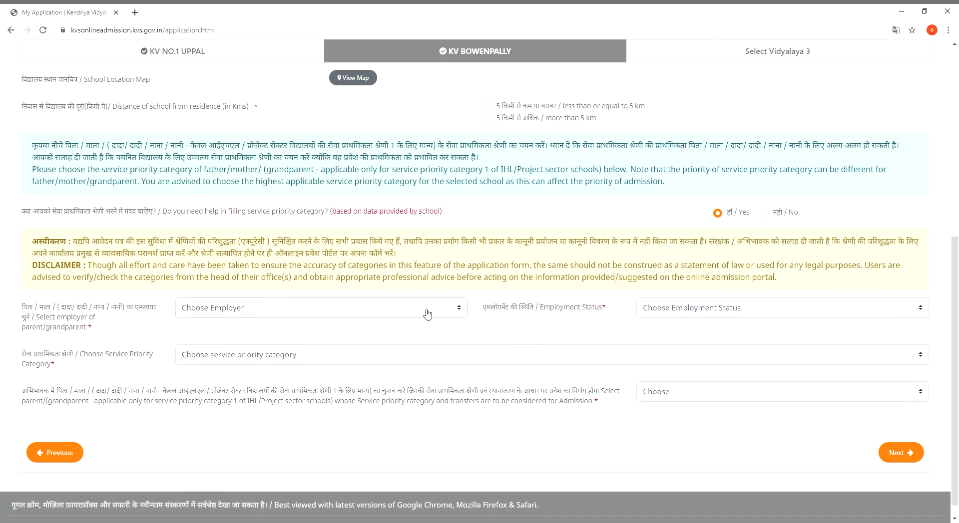
left_click(378, 311)
left_click(263, 358)
left_click(650, 308)
left_click(661, 337)
left_click(715, 399)
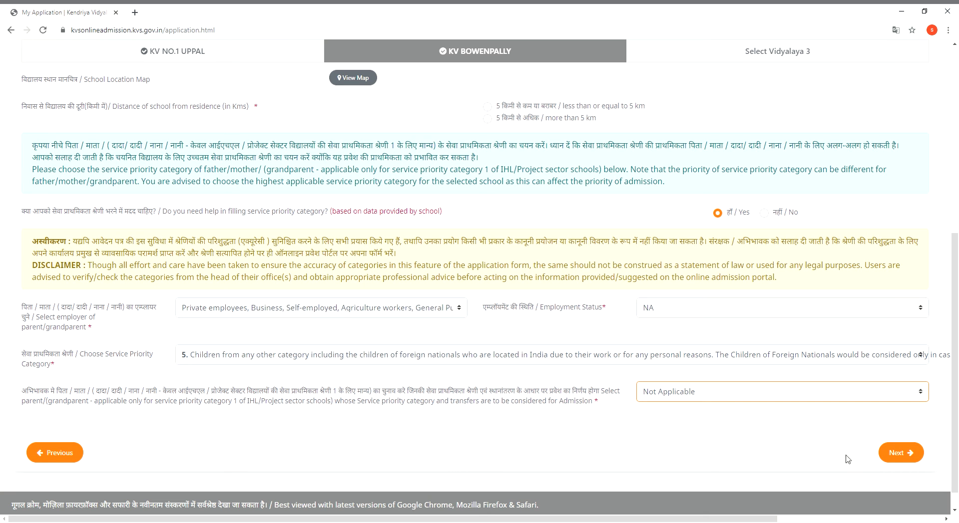
Mark KV BOWENPALLY as more than 5 km from home.
scroll(496, 410, "up", 4)
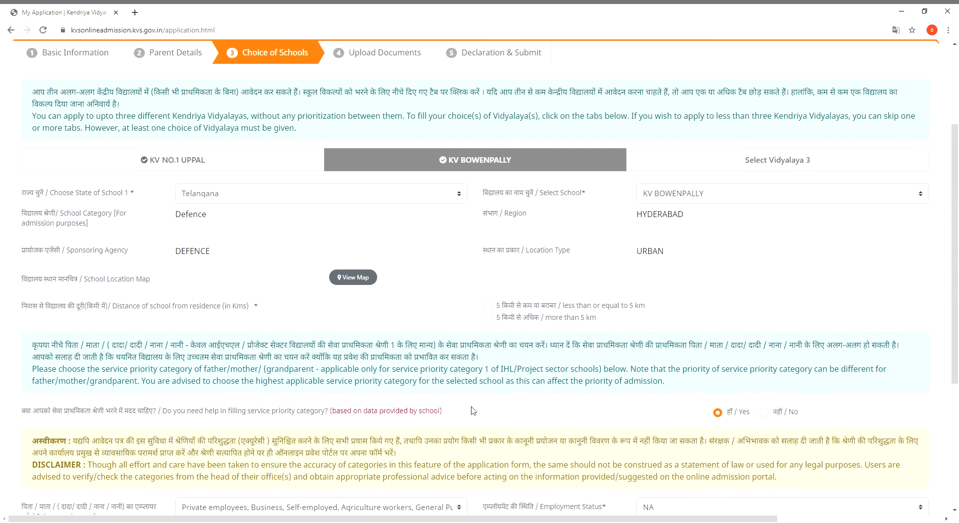
left_click(492, 322)
scroll(507, 376, "down", 2)
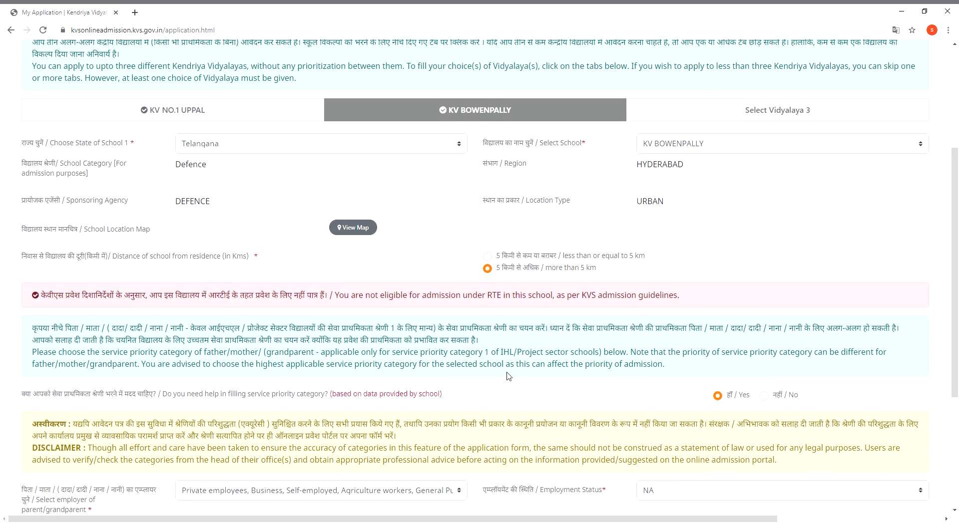
scroll(507, 376, "down", 4)
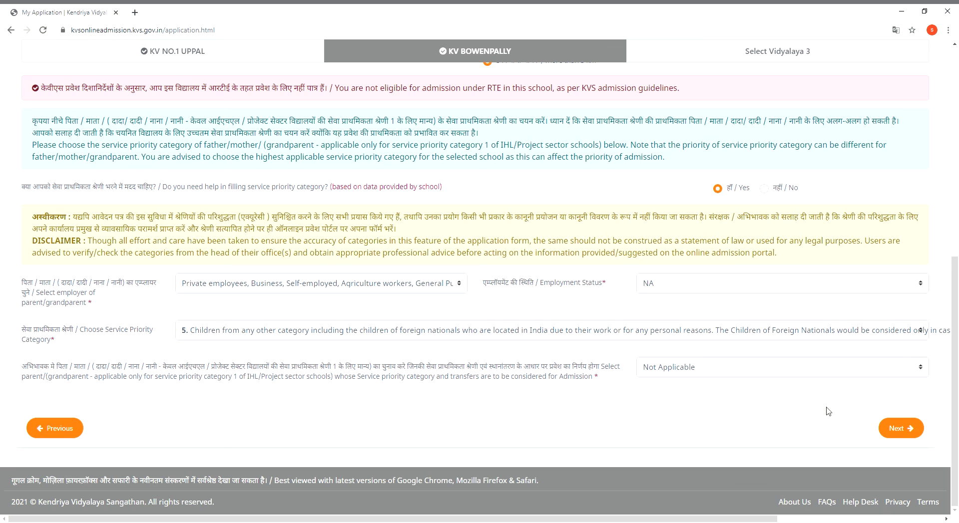
Upload Birth Certificate.jpg as the child's birth date proof.
left_click(898, 430)
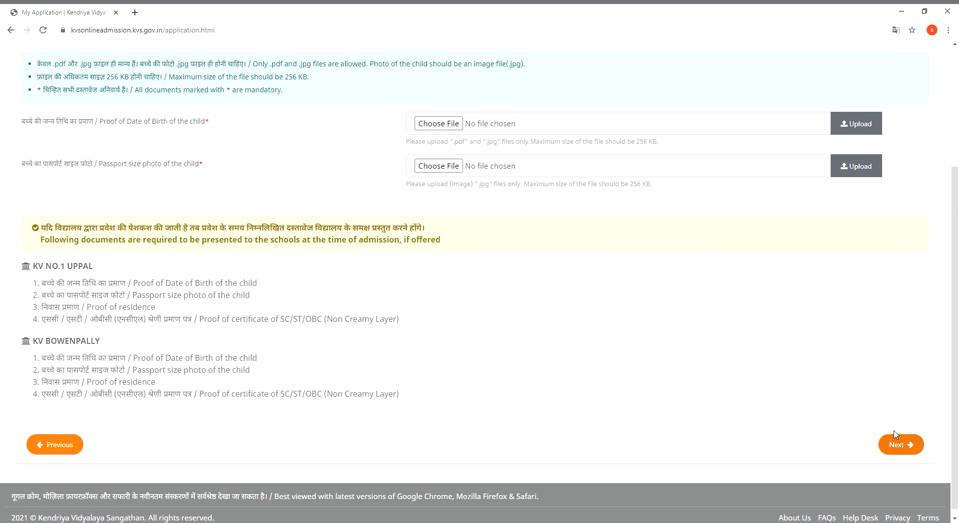
left_click(447, 152)
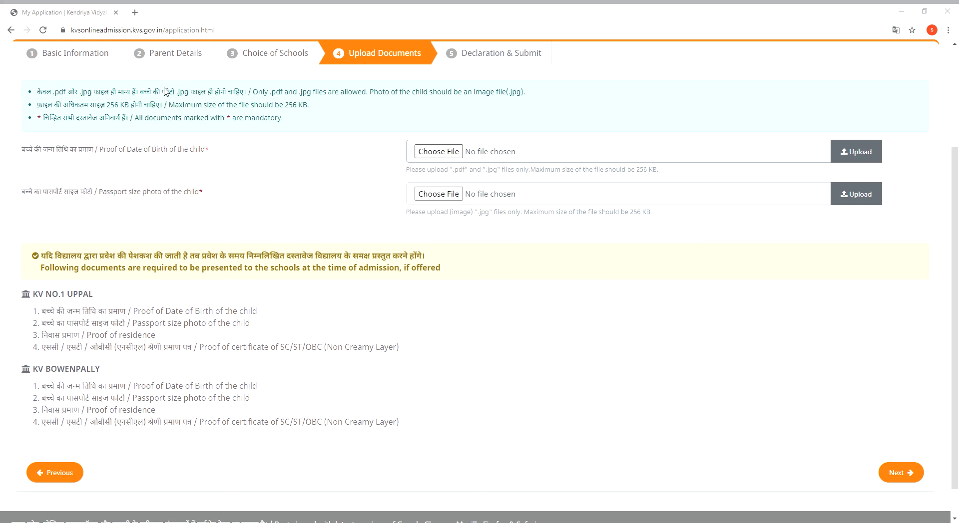
double_click(127, 89)
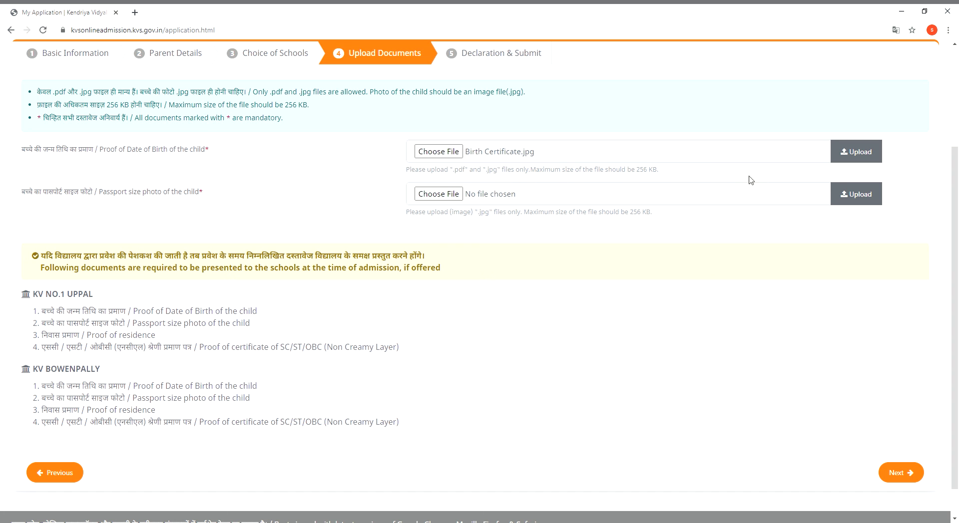
left_click(867, 157)
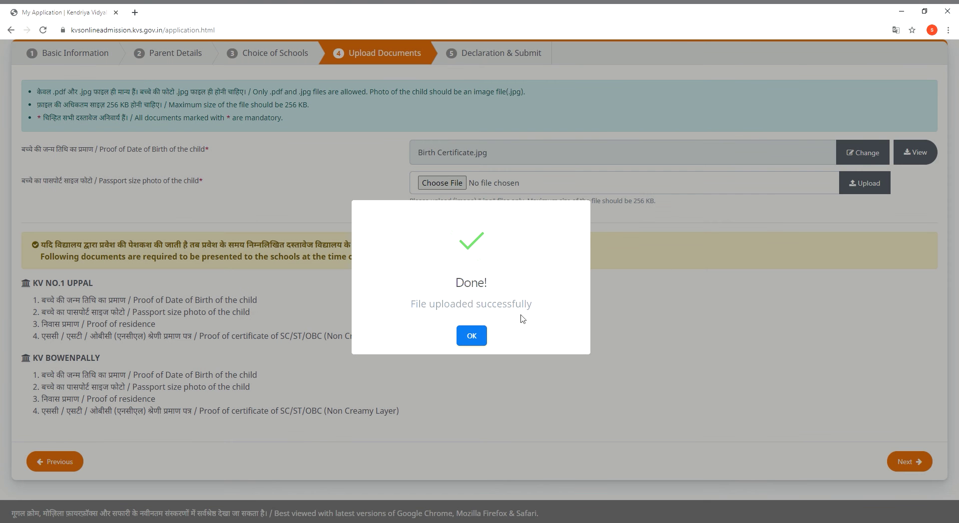
left_click(471, 337)
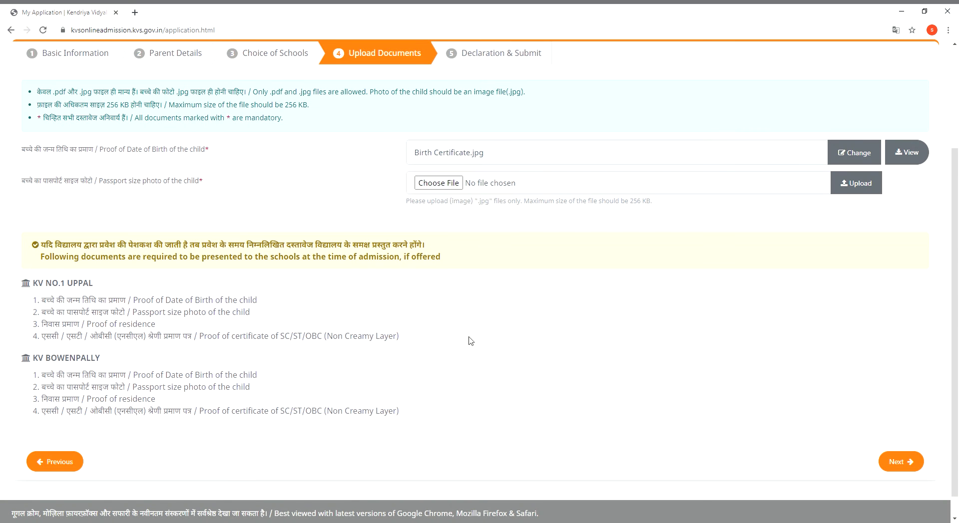
Upload Passport pic.jpeg as the child's photo and review the documents required at admission.
left_click(442, 188)
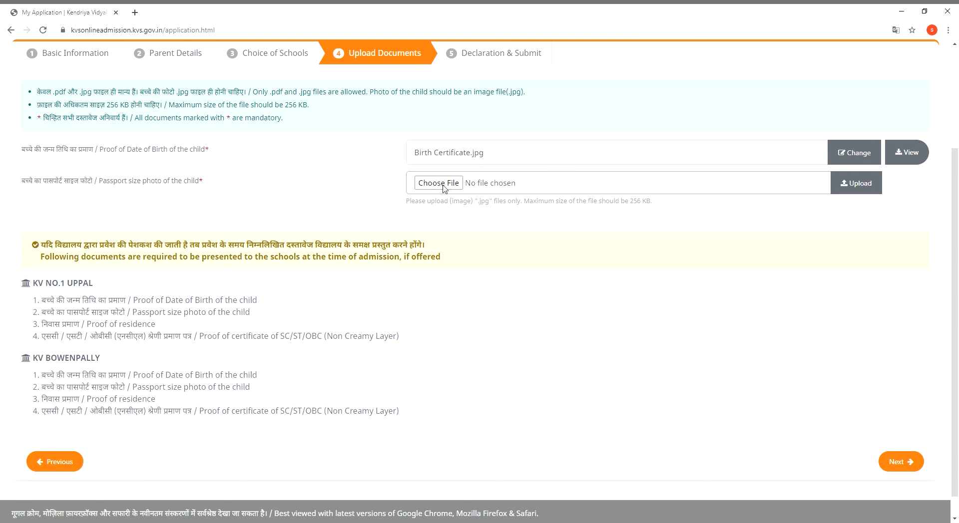
double_click(168, 81)
left_click(861, 186)
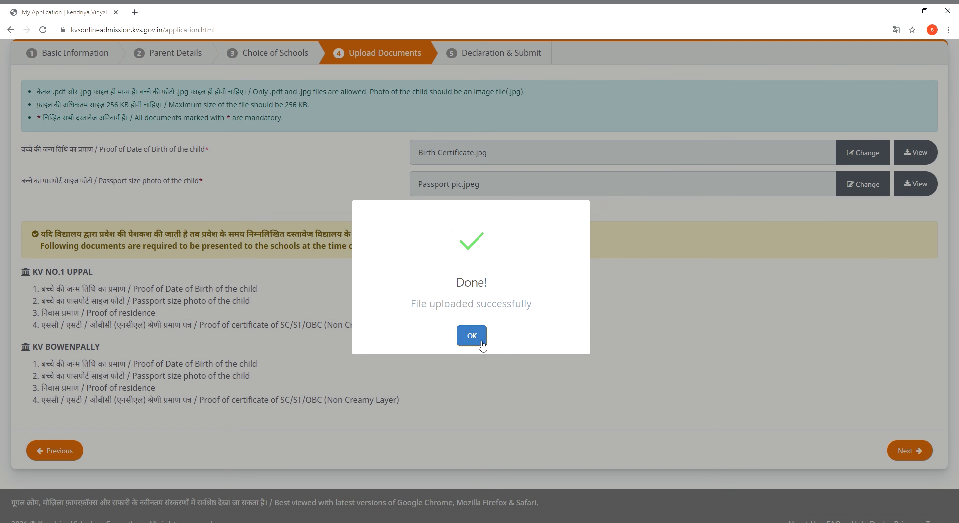
left_click(472, 336)
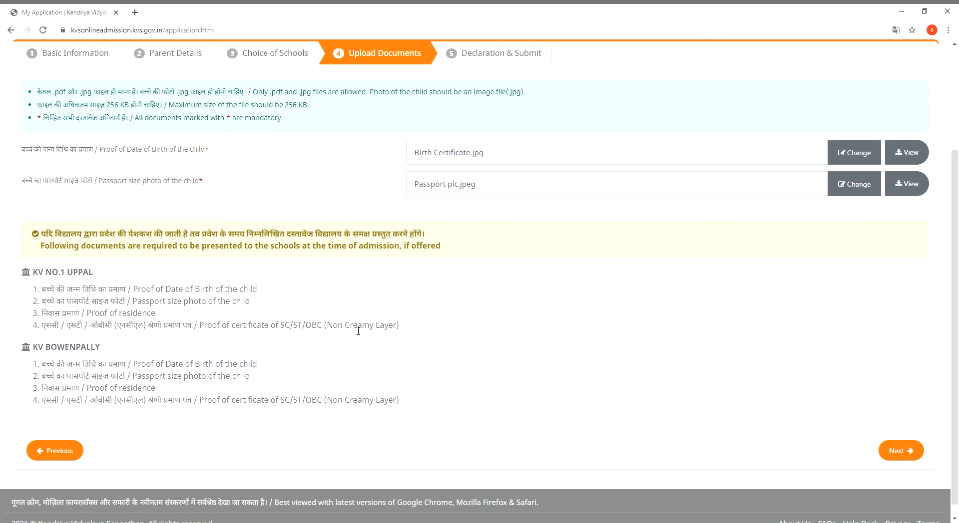
scroll(350, 335, "down", 1)
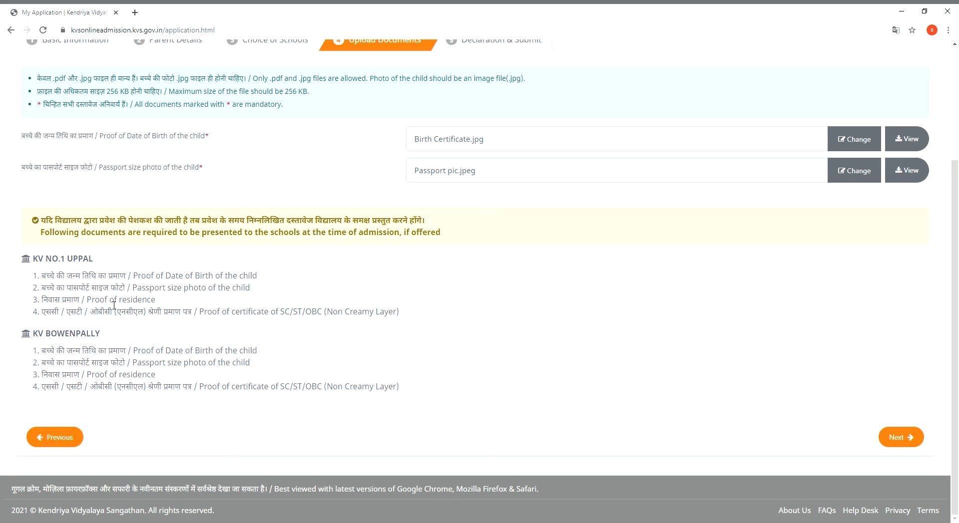
left_click_drag(110, 301, 438, 318)
left_click(165, 304)
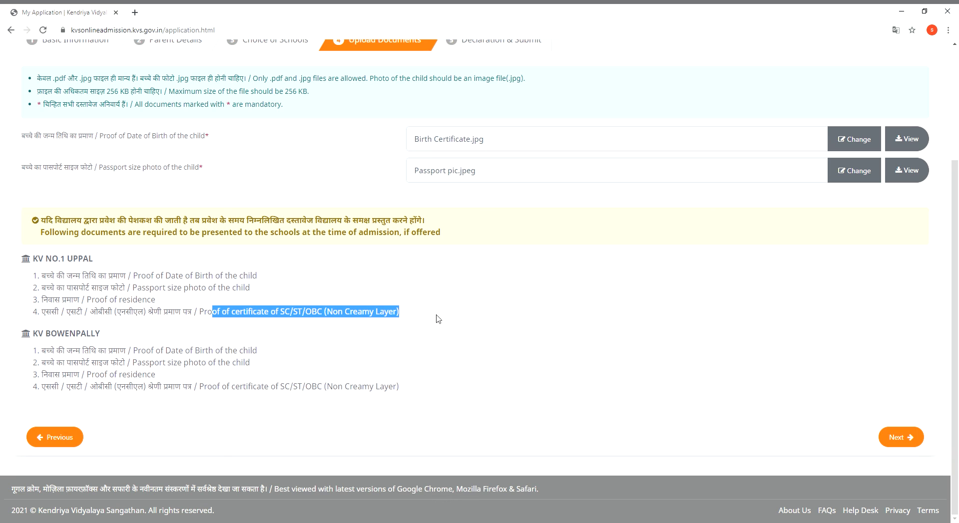
left_click(438, 318)
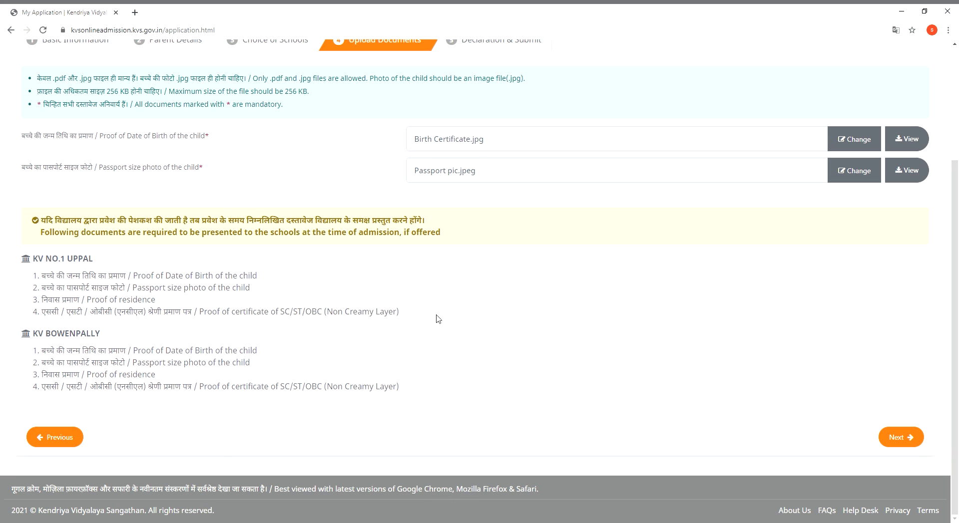
Accept the declaration terms and conditions and save the application data for preview.
left_click(906, 440)
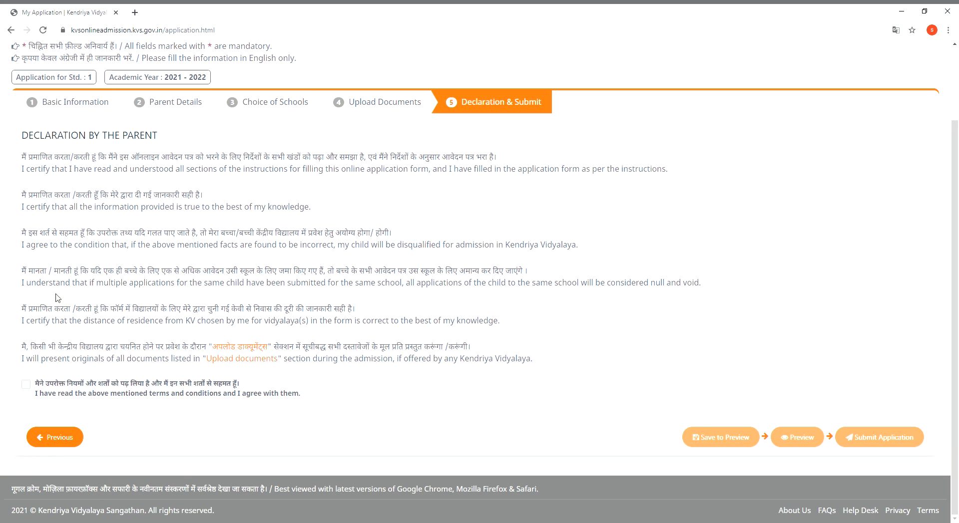
left_click(29, 386)
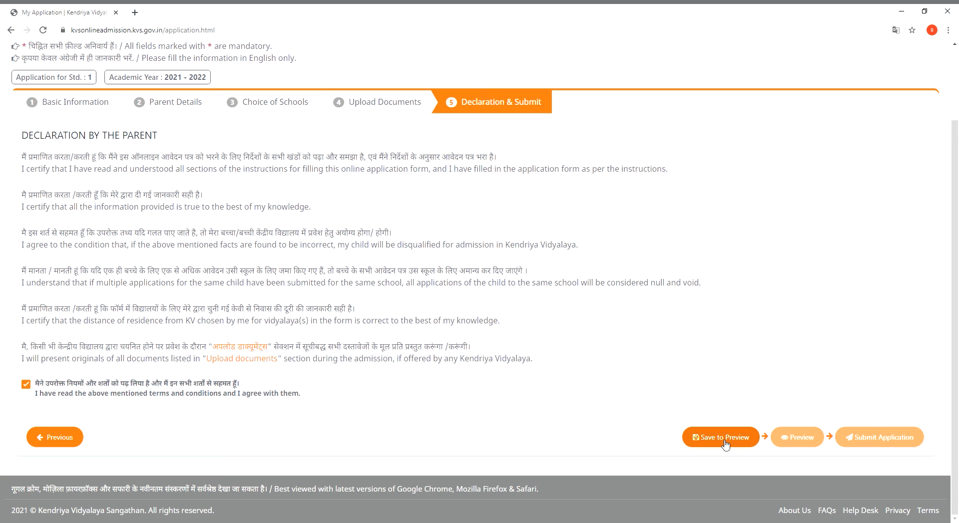
left_click(725, 439)
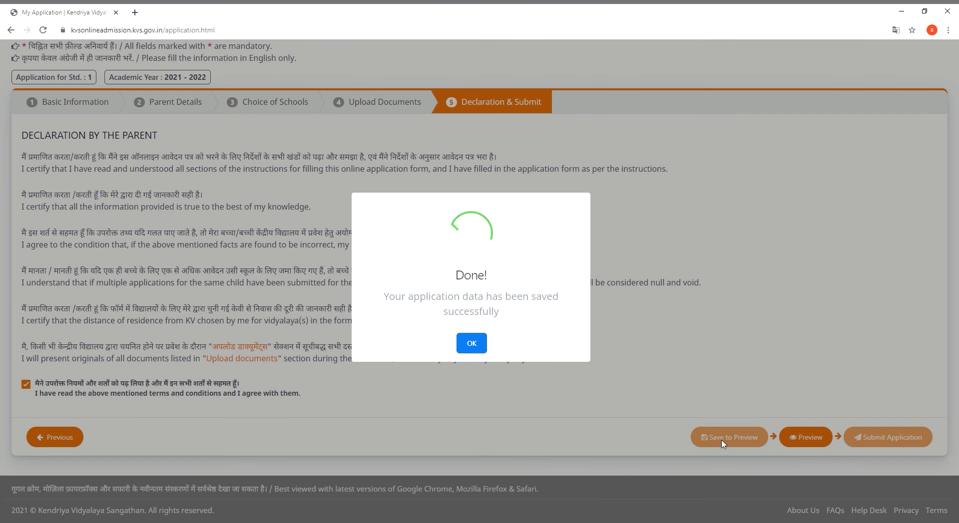
left_click(472, 344)
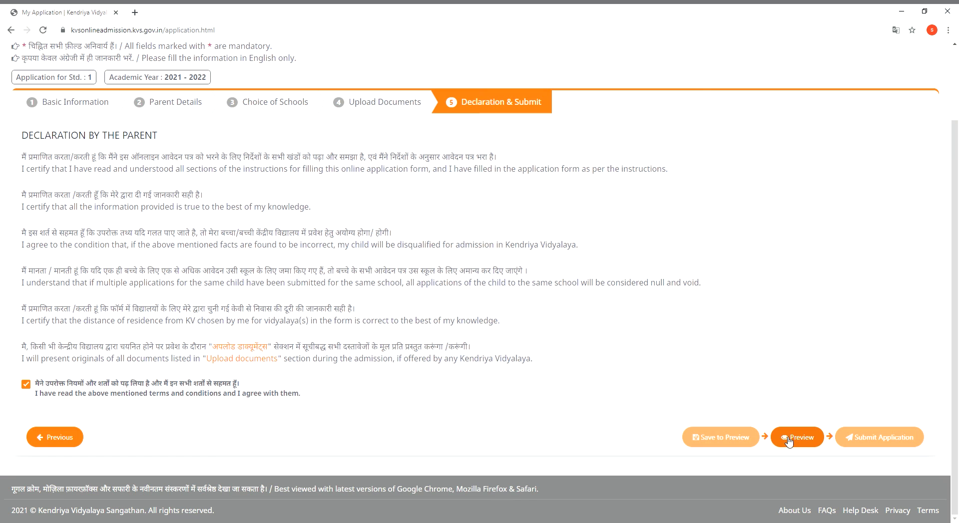
left_click(788, 442)
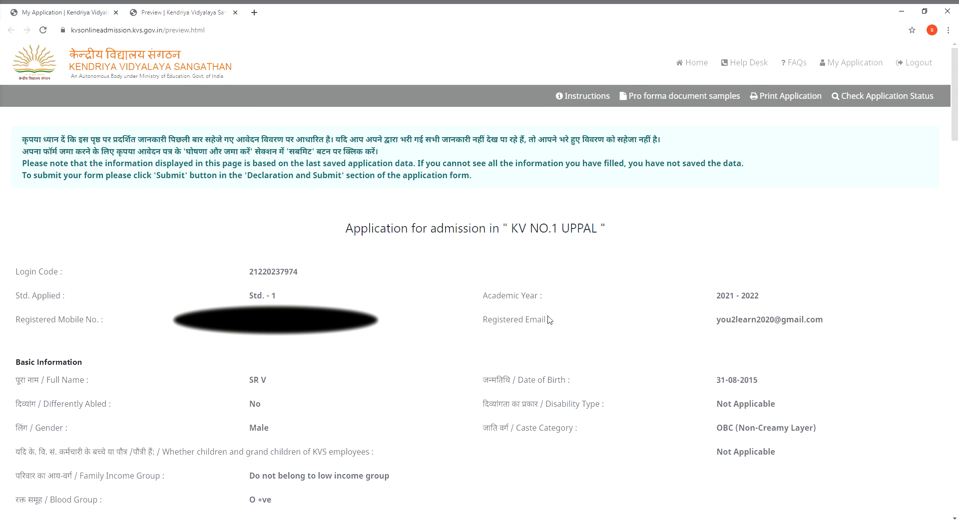
Scroll through the saved application preview, then close its tab.
scroll(560, 325, "down", 1)
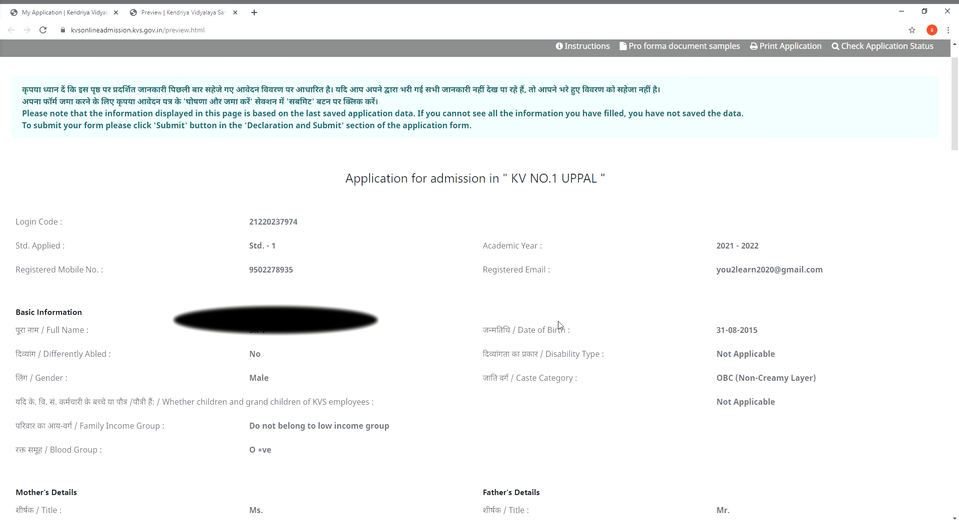
scroll(629, 318, "down", 2)
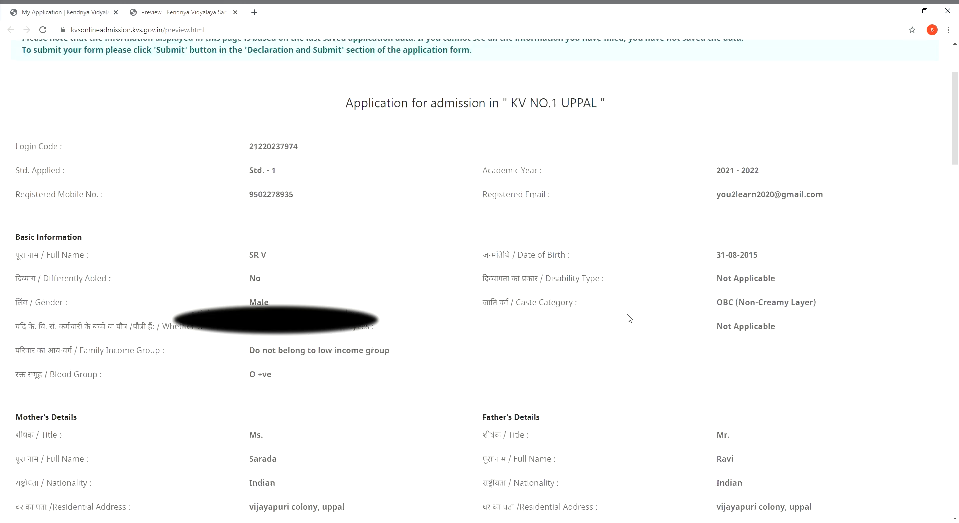
scroll(629, 318, "down", 1)
scroll(629, 318, "down", 20)
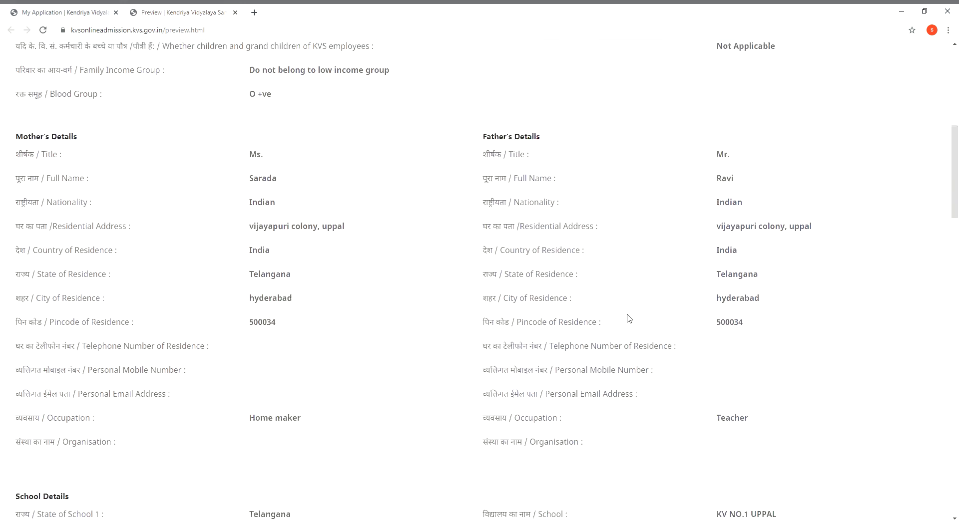
scroll(628, 318, "down", 3)
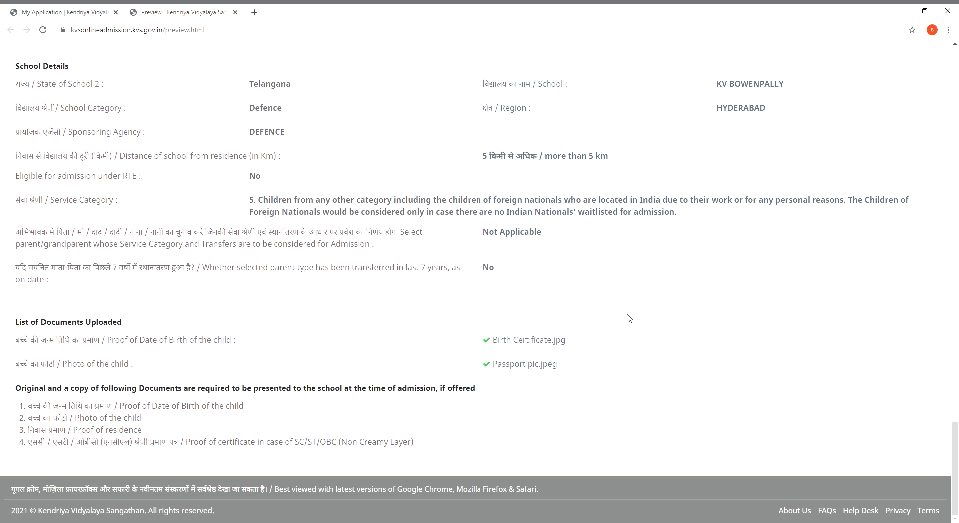
left_click(235, 13)
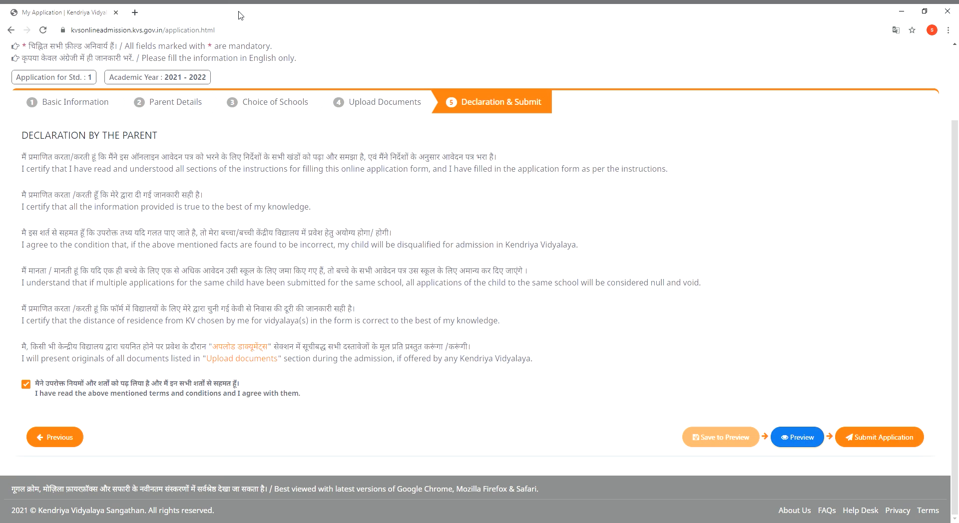